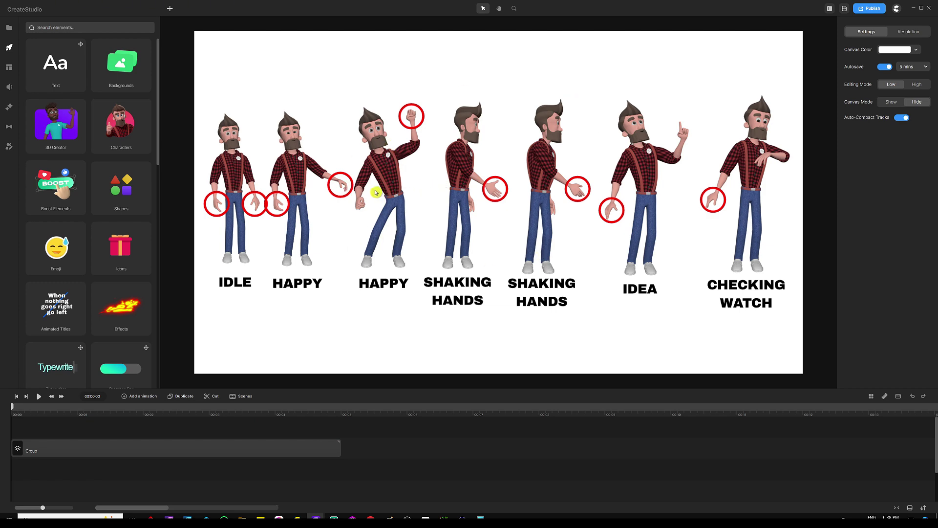
# Step: Delete the Group track holding the labelled character poses from the timeline
pyautogui.click(184, 446)
pyautogui.press('Delete')
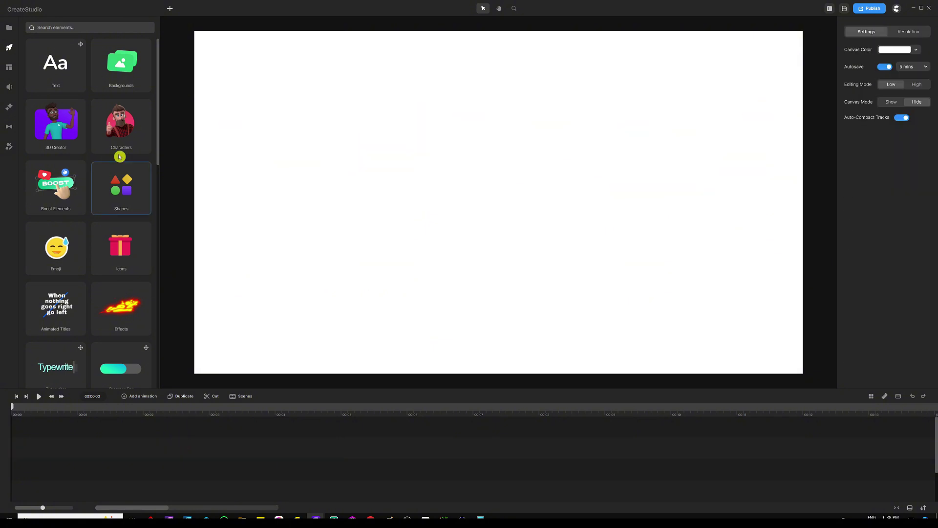
# Step: Find the Market 2 background in the 3D background category, add it to the canvas and fit it to the full frame
pyautogui.click(119, 64)
pyautogui.click(102, 42)
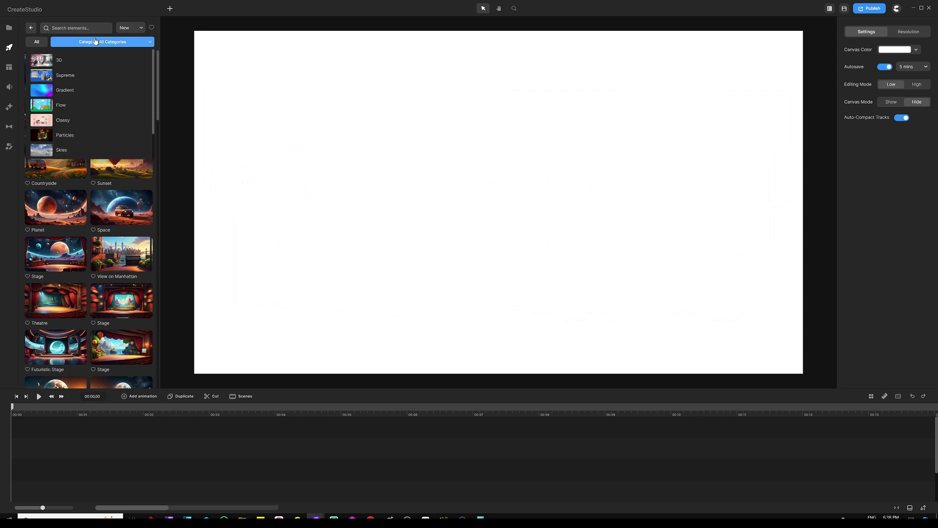
pyautogui.click(99, 61)
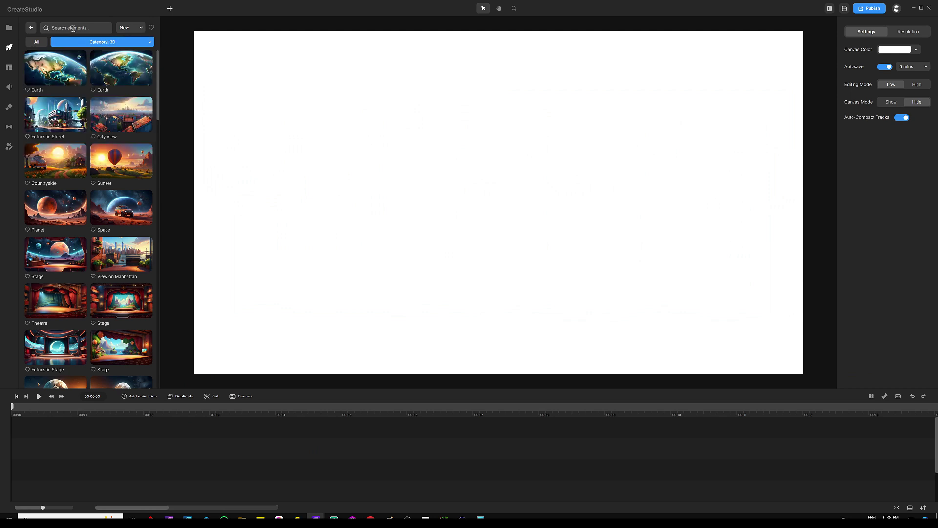
pyautogui.write('ma')
pyautogui.scroll(-5, 72, 187)
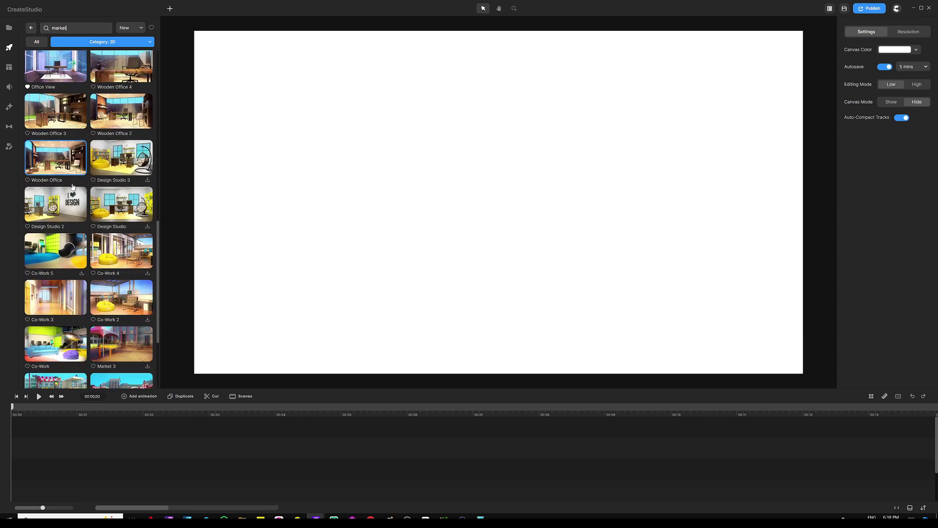
pyautogui.scroll(-3, 72, 186)
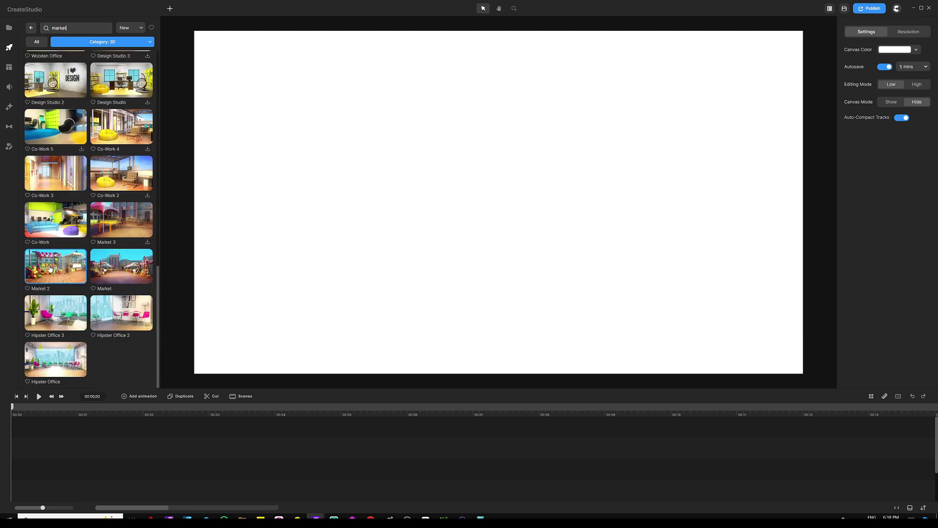
pyautogui.moveTo(50, 268); pyautogui.dragTo(298, 168)
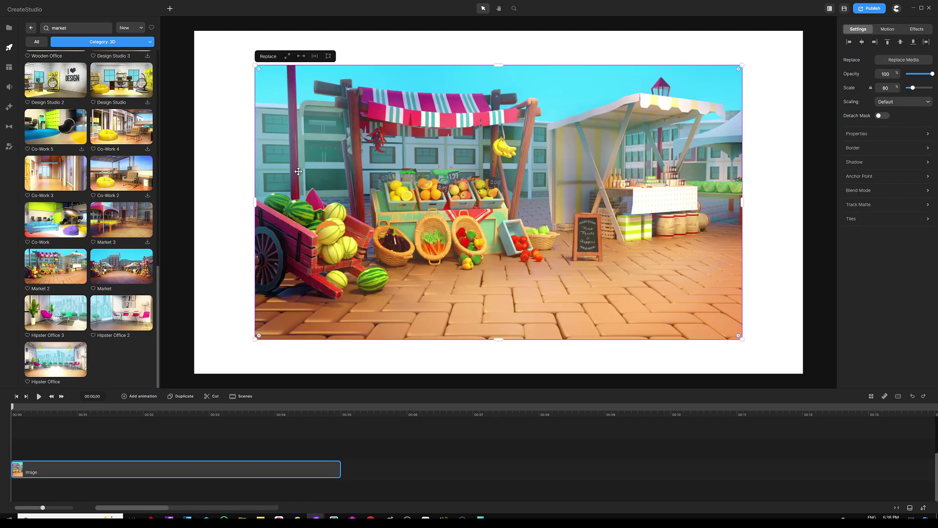
pyautogui.click(288, 57)
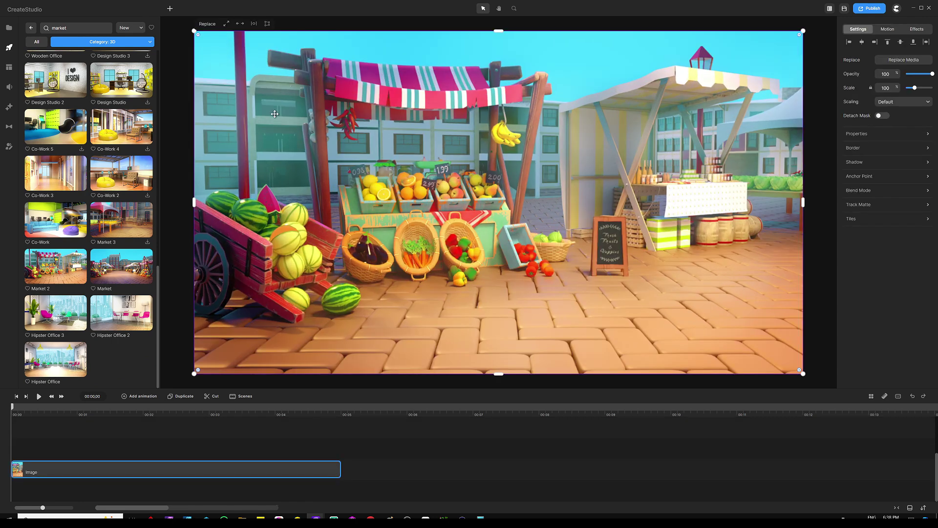
pyautogui.click(325, 428)
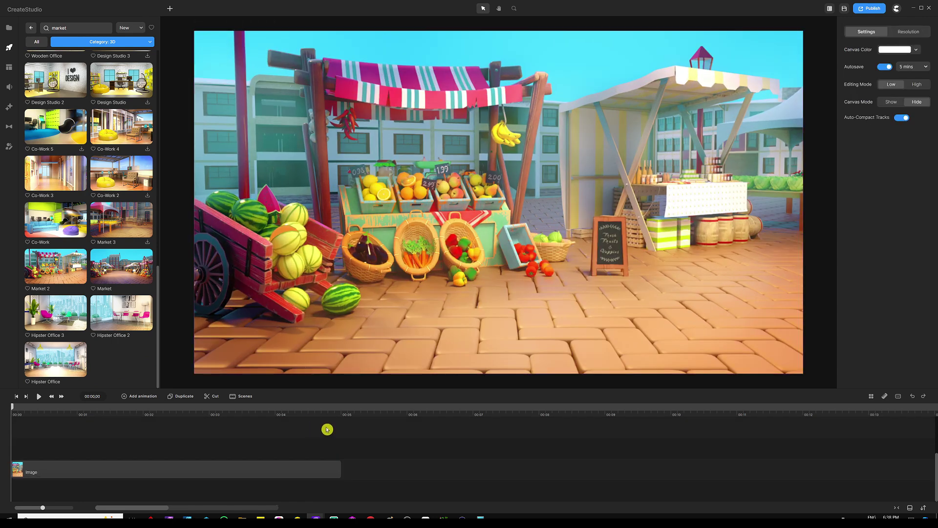
# Step: Search the elements for "money" and place the Target dollar coin image near the centre of the canvas
pyautogui.click(30, 29)
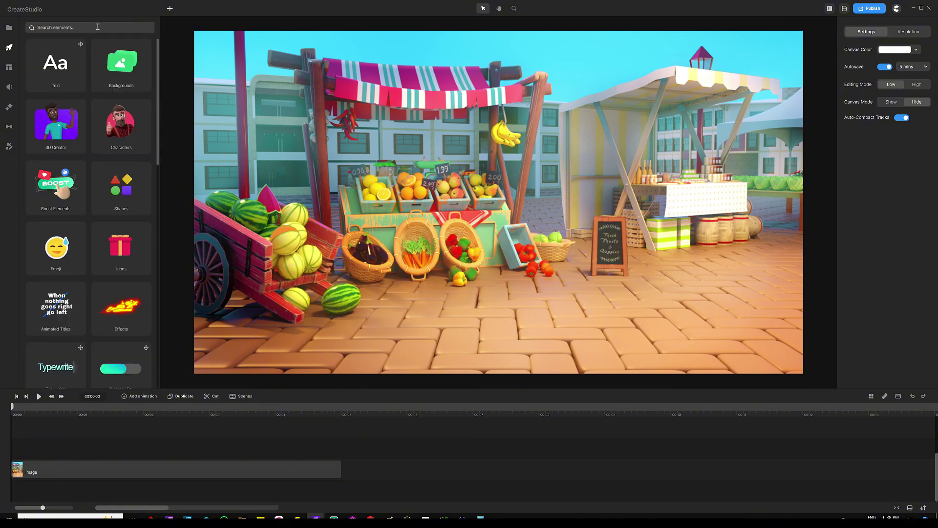
pyautogui.write('money')
pyautogui.press('Return')
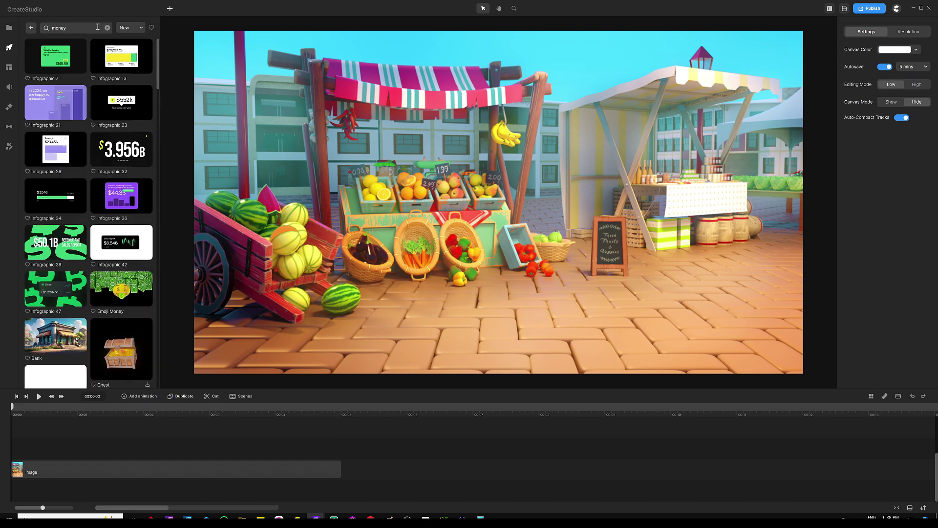
pyautogui.scroll(-15, 67, 180)
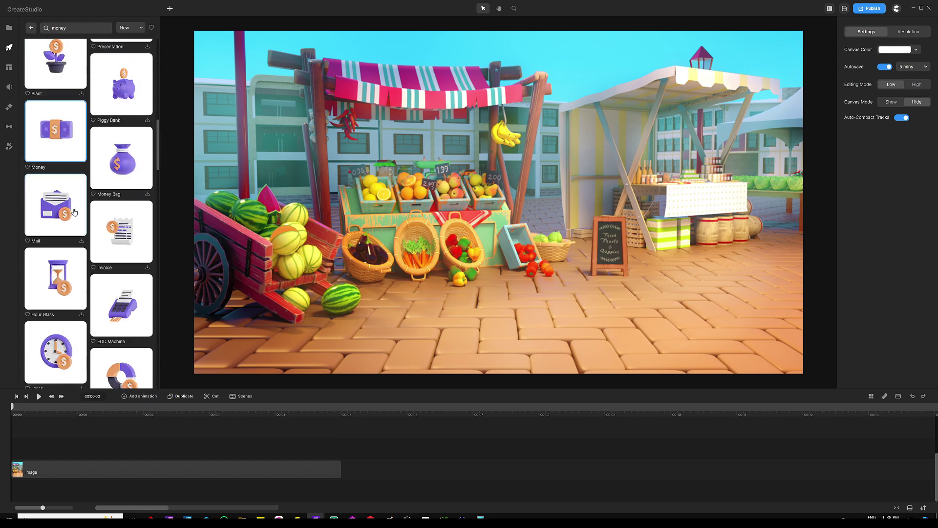
pyautogui.scroll(-10, 76, 213)
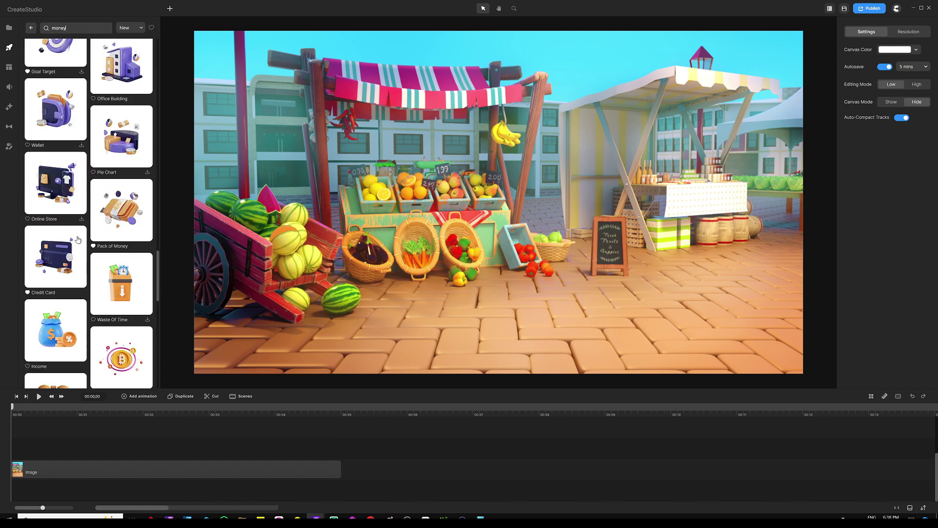
pyautogui.scroll(-3, 77, 239)
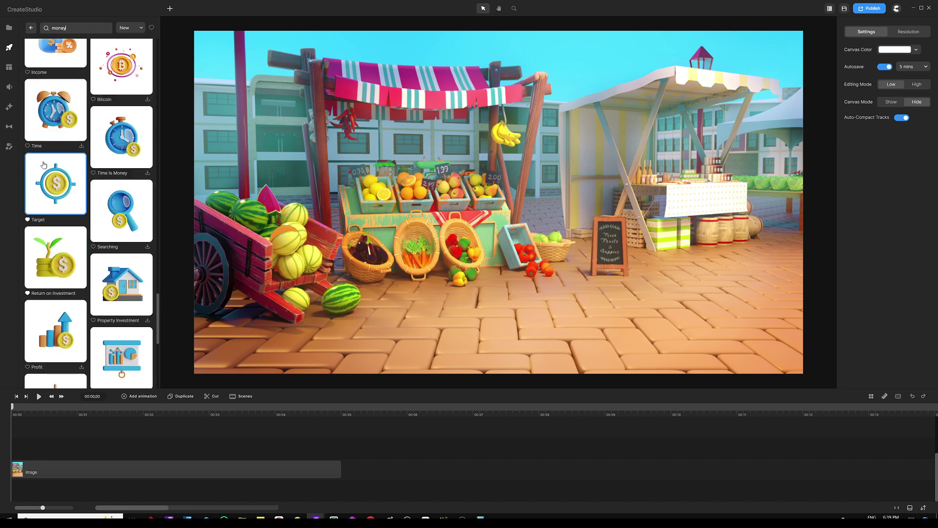
pyautogui.moveTo(53, 191); pyautogui.dragTo(478, 210)
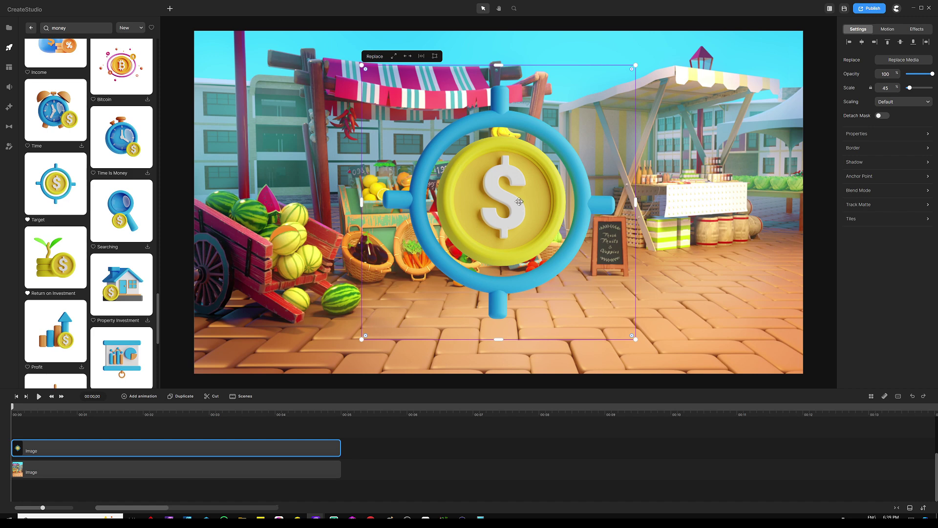
pyautogui.moveTo(510, 183); pyautogui.dragTo(515, 185)
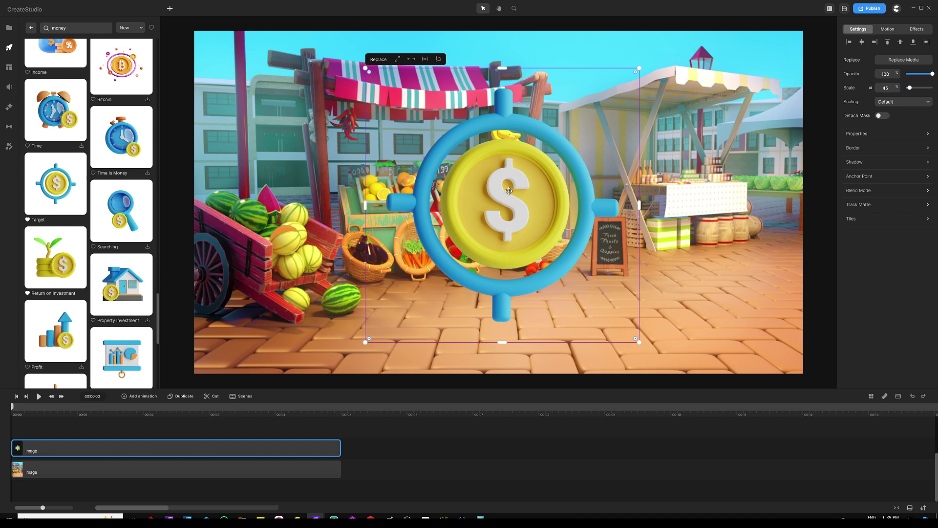
# Step: Paste the copied blue circle, shrink it to about 54% scale and align it over the gold coin of the Target image
pyautogui.hotkey('ctrl', 'v')
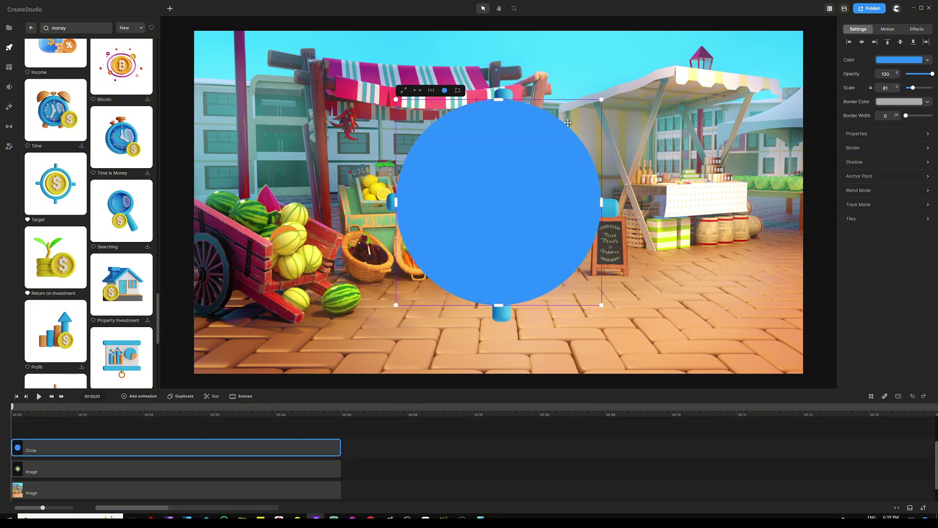
pyautogui.moveTo(602, 101); pyautogui.dragTo(568, 134)
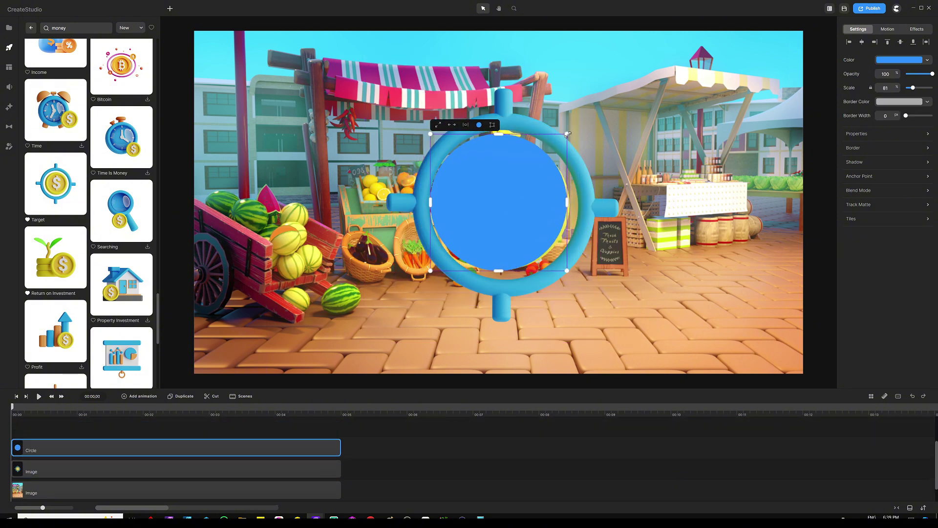
pyautogui.moveTo(505, 189); pyautogui.dragTo(510, 192)
pyautogui.moveTo(486, 222); pyautogui.dragTo(487, 223)
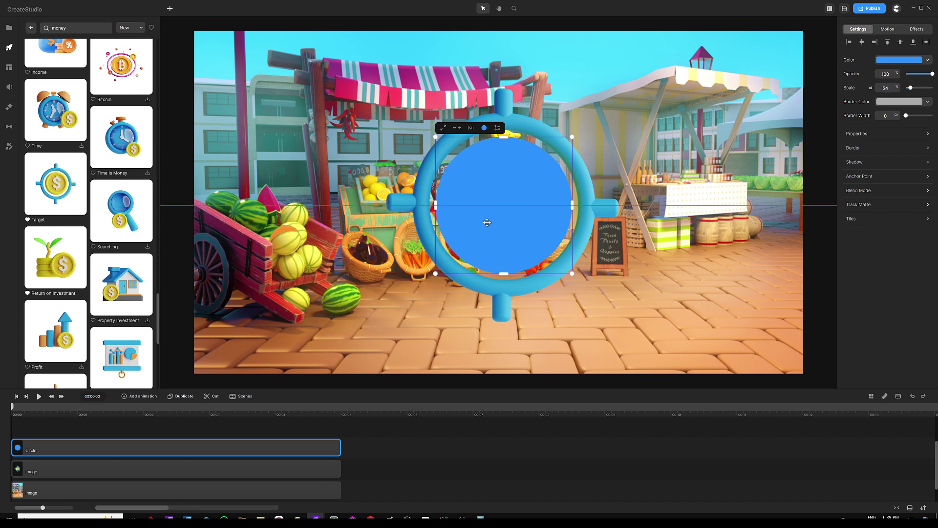
# Step: Mask the Target image with the circle so only the coin remains, and reposition the coin within the market scene
pyautogui.click(223, 431)
pyautogui.moveTo(224, 431); pyautogui.dragTo(197, 469)
pyautogui.rightClick(196, 469)
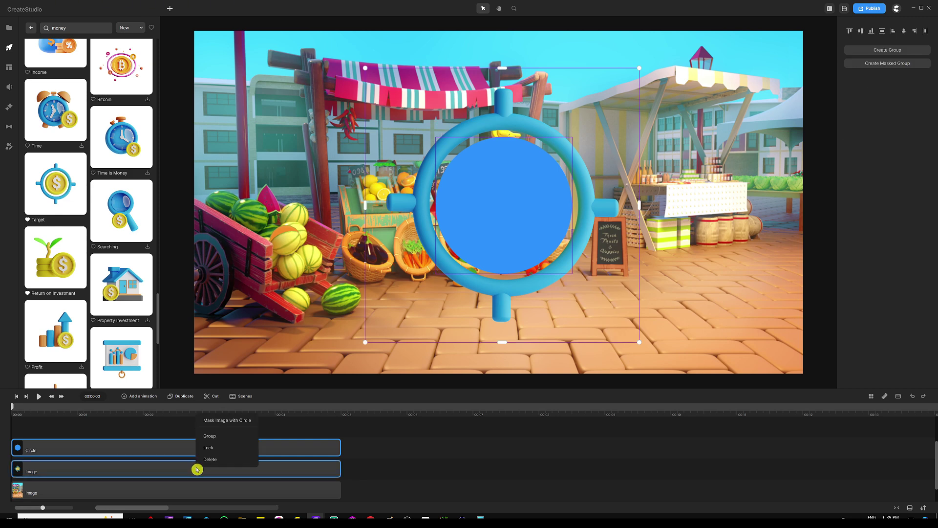
pyautogui.click(230, 422)
pyautogui.moveTo(502, 194)
pyautogui.mouseDown()
pyautogui.moveTo(545, 196)
pyautogui.moveTo(519, 187)
pyautogui.moveTo(542, 188)
pyautogui.moveTo(500, 205)
pyautogui.mouseUp()
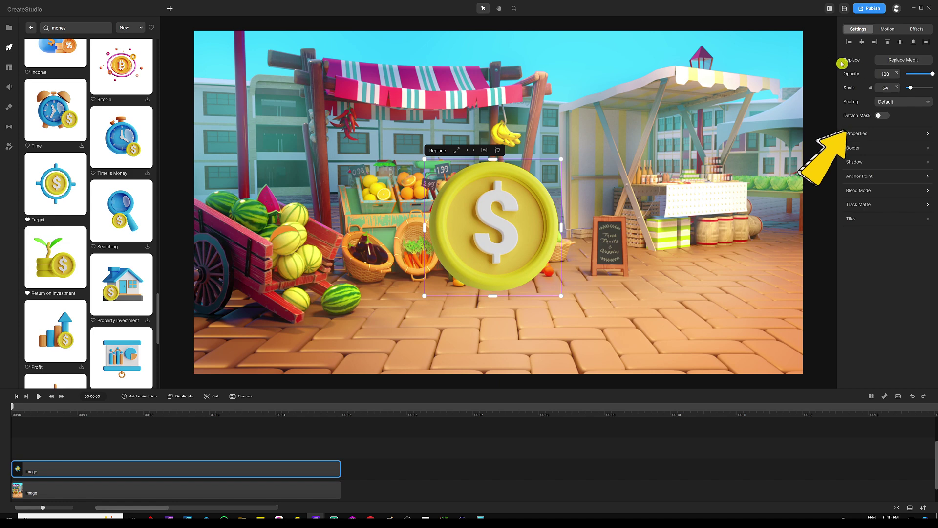
# Step: Set the coin's 3D Rotation X to -54° and shrink it to about 8%, laying it on the pavement below the chalkboard sign
pyautogui.click(856, 134)
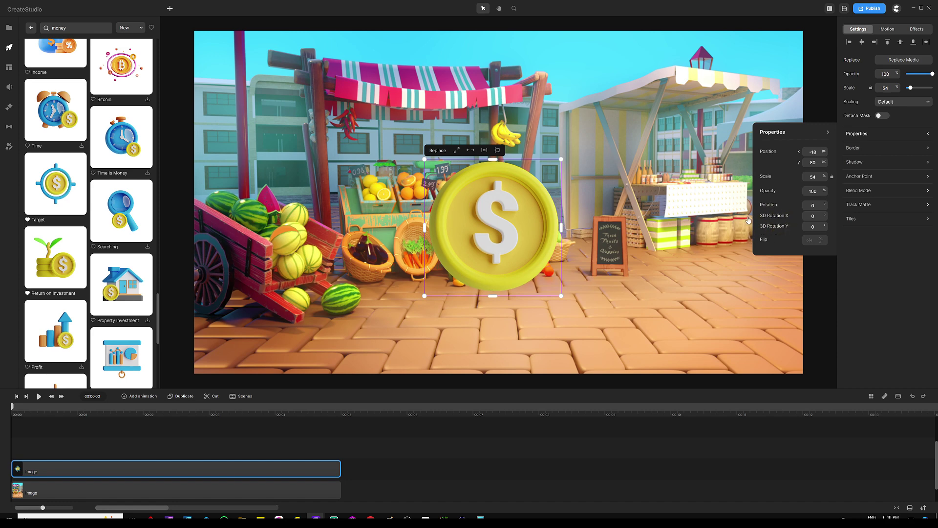
pyautogui.click(811, 216)
pyautogui.write('-54')
pyautogui.press('Return')
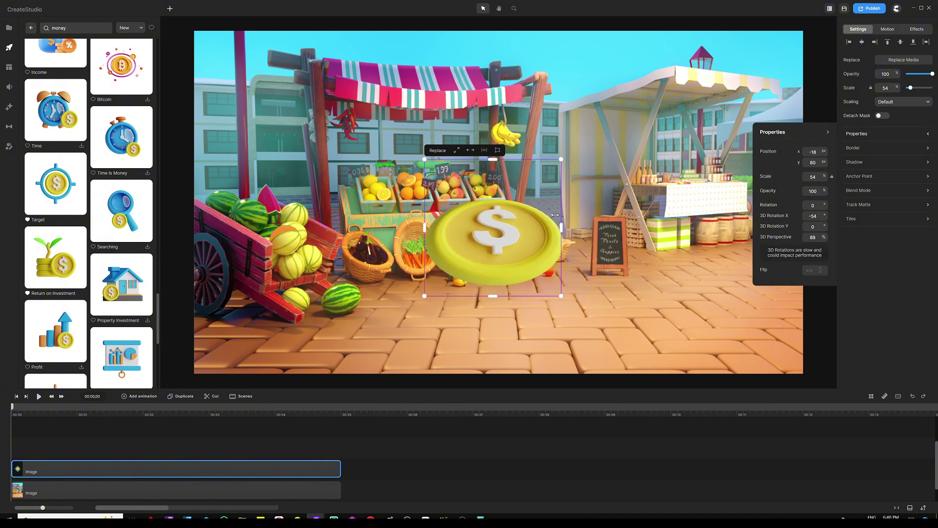
pyautogui.moveTo(560, 175); pyautogui.dragTo(588, 317)
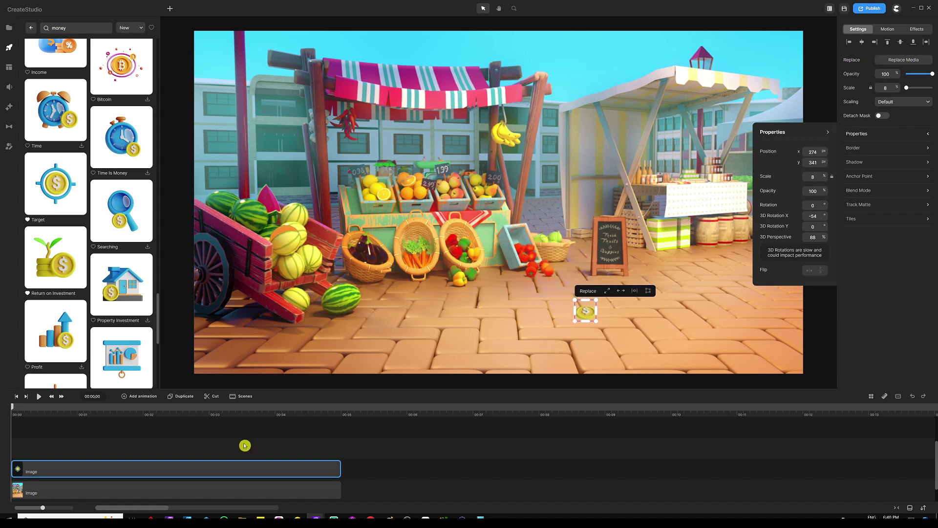
pyautogui.click(245, 428)
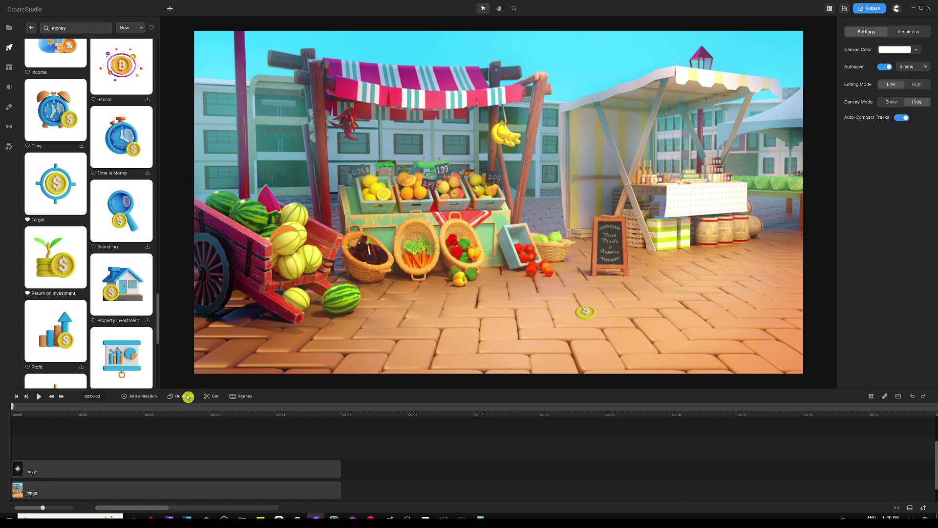
# Step: Add the 3D Creator character Tom to the canvas and position him in front of the fruit stall
pyautogui.click(9, 148)
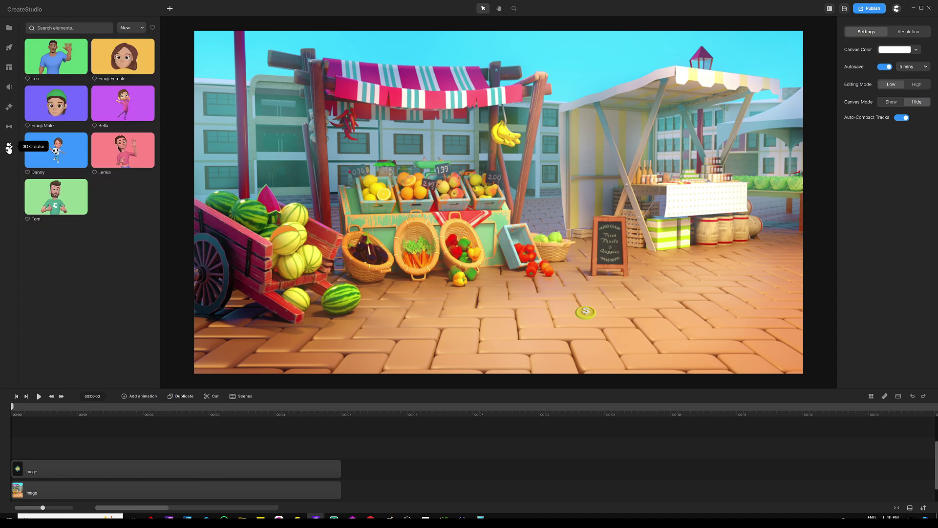
pyautogui.moveTo(56, 192); pyautogui.dragTo(427, 185)
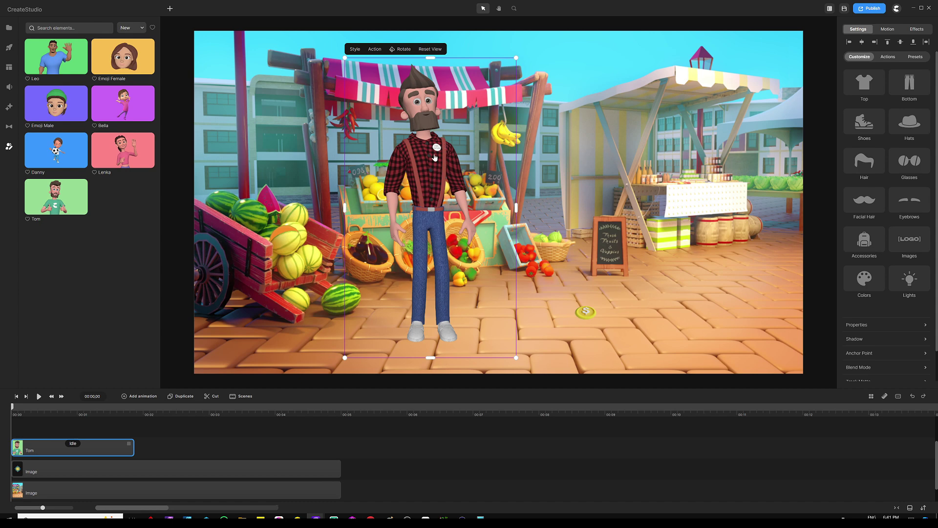
pyautogui.moveTo(436, 171); pyautogui.dragTo(459, 171)
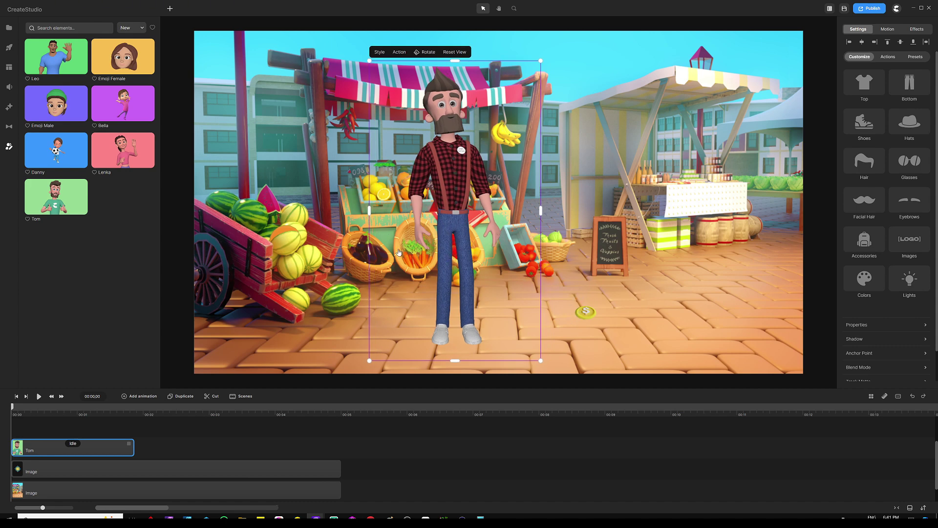
# Step: Take a snapshot of the Tom character and delete his original animated track
pyautogui.rightClick(99, 449)
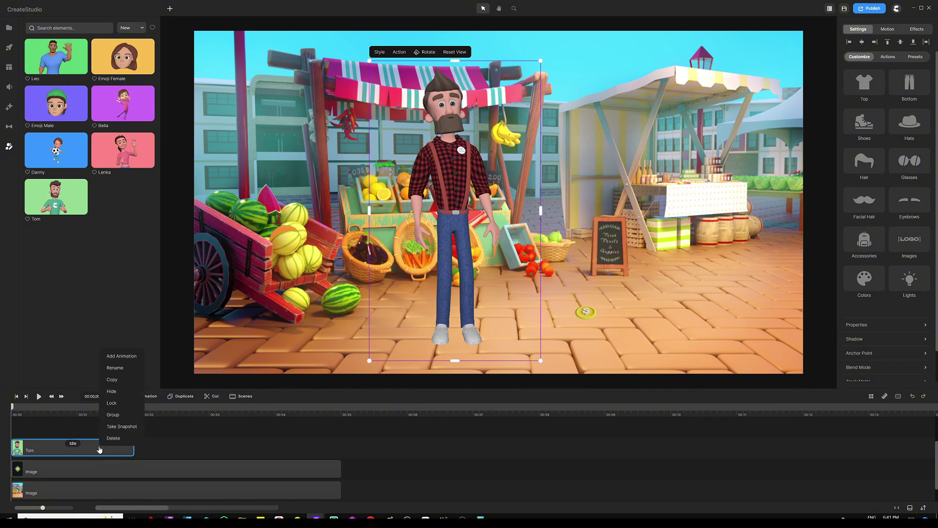
pyautogui.click(120, 428)
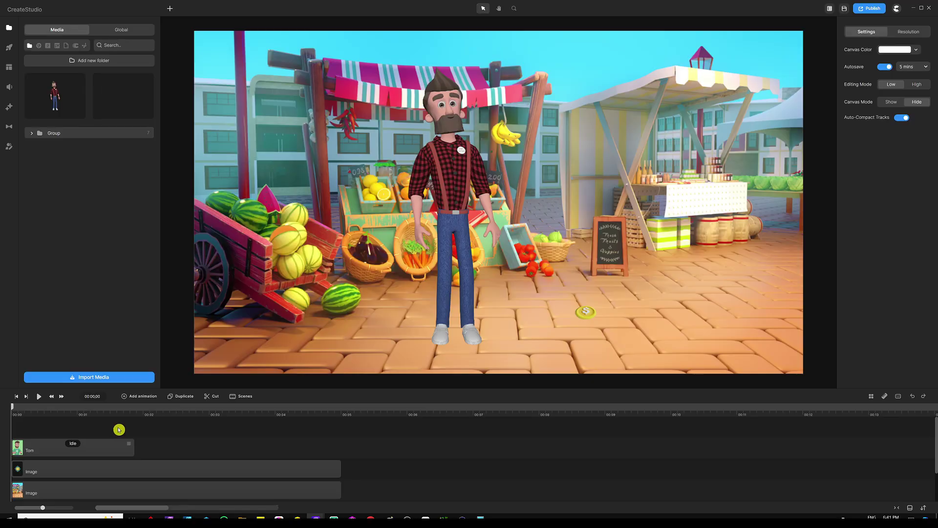
pyautogui.click(101, 449)
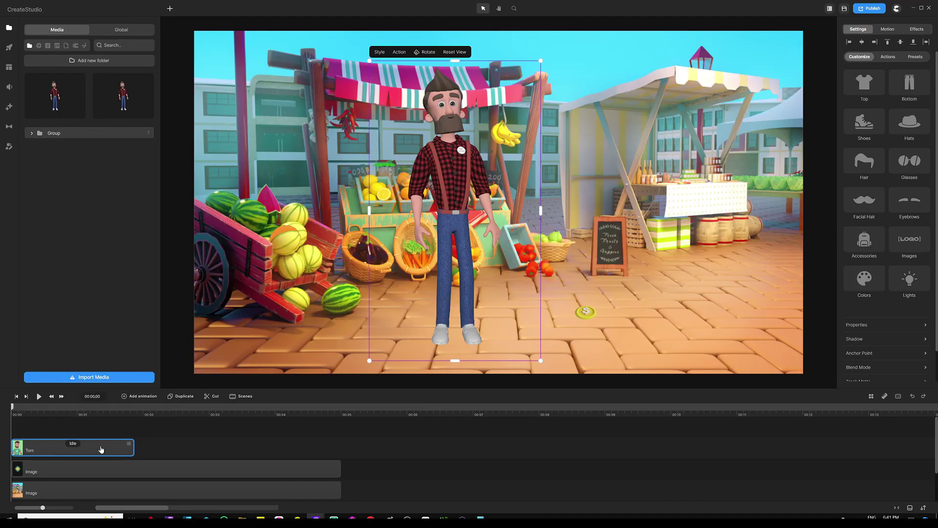
pyautogui.press('Delete')
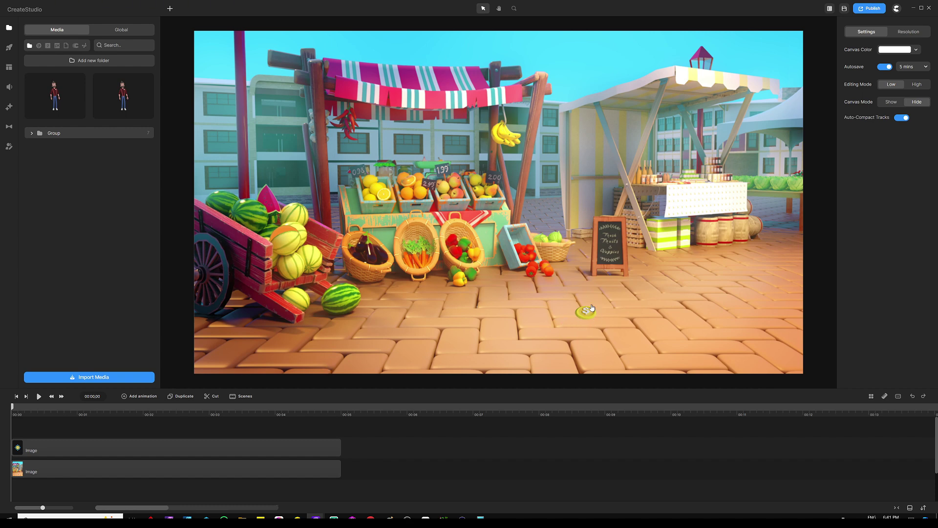
# Step: Place the new Tom snapshot on the canvas, enlarge it to about 56% and stand it in front of the fruit stall
pyautogui.moveTo(122, 100); pyautogui.dragTo(412, 195)
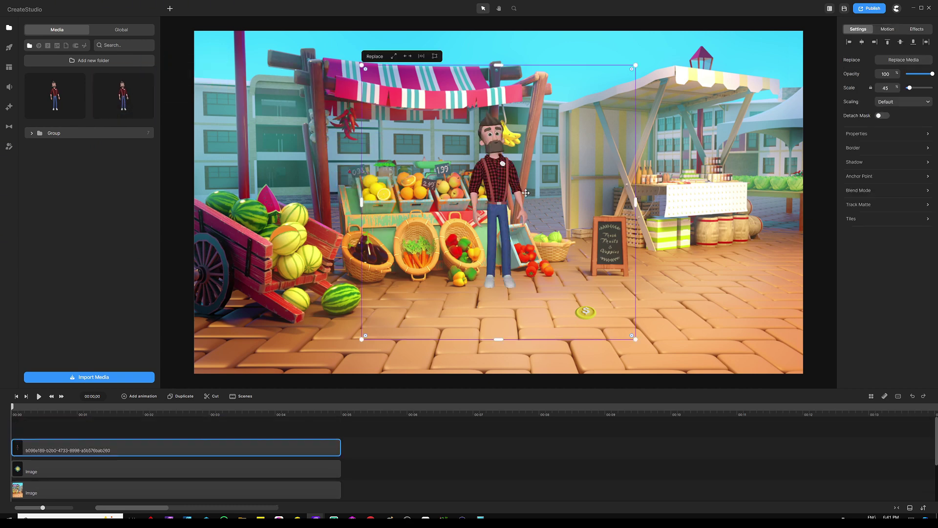
pyautogui.moveTo(505, 187); pyautogui.dragTo(455, 224)
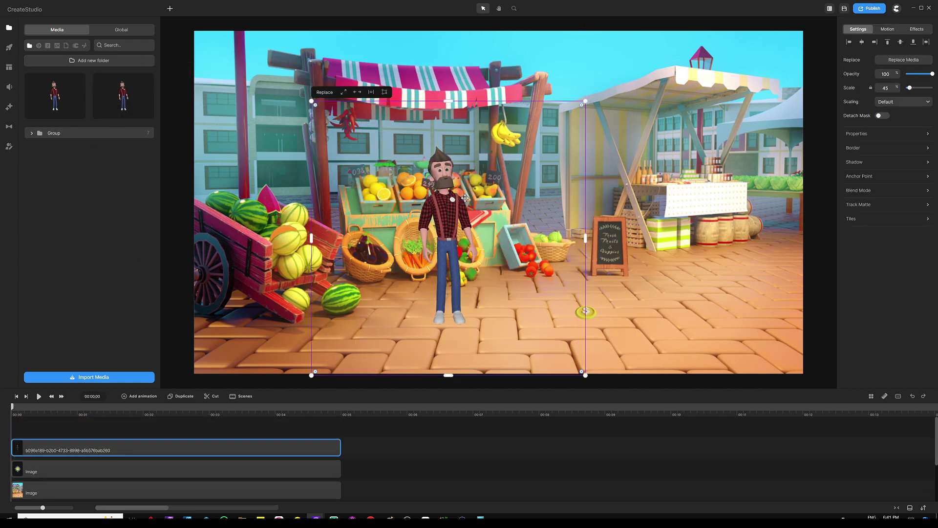
pyautogui.moveTo(586, 101); pyautogui.dragTo(635, 21)
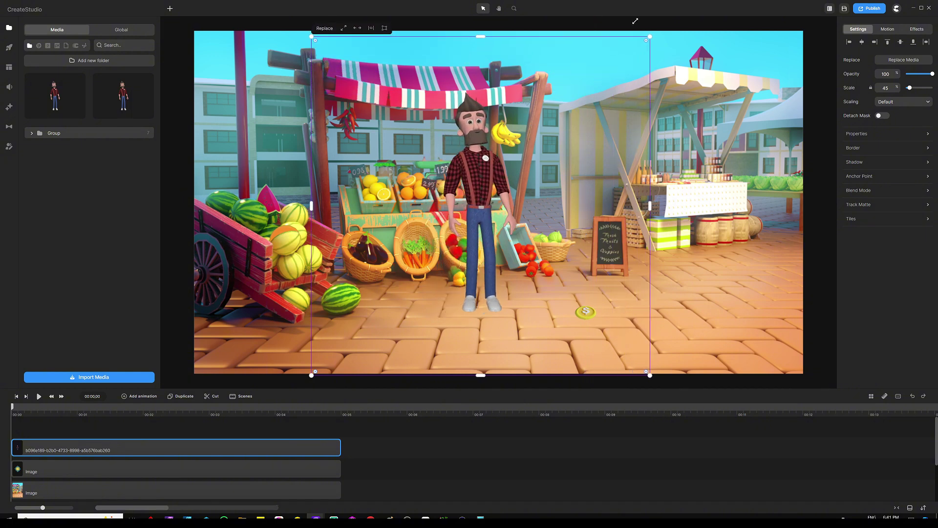
pyautogui.moveTo(472, 207); pyautogui.dragTo(442, 230)
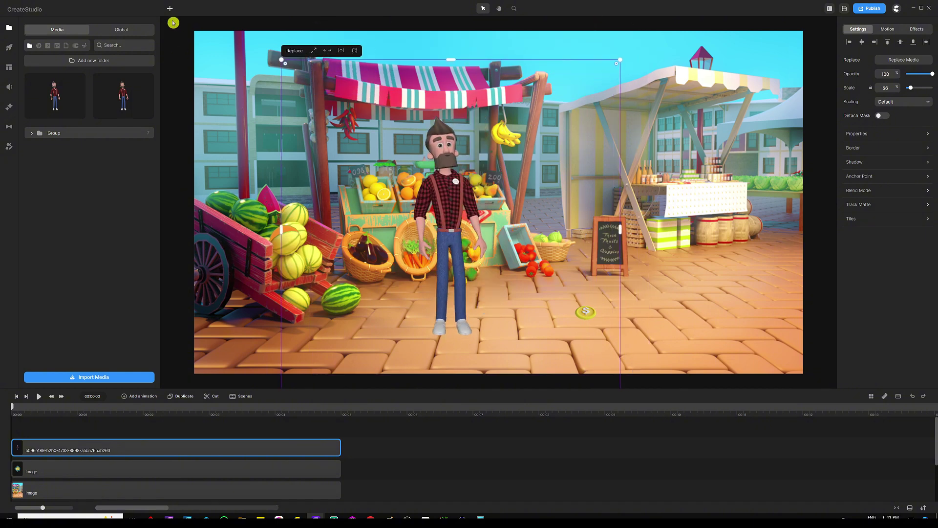
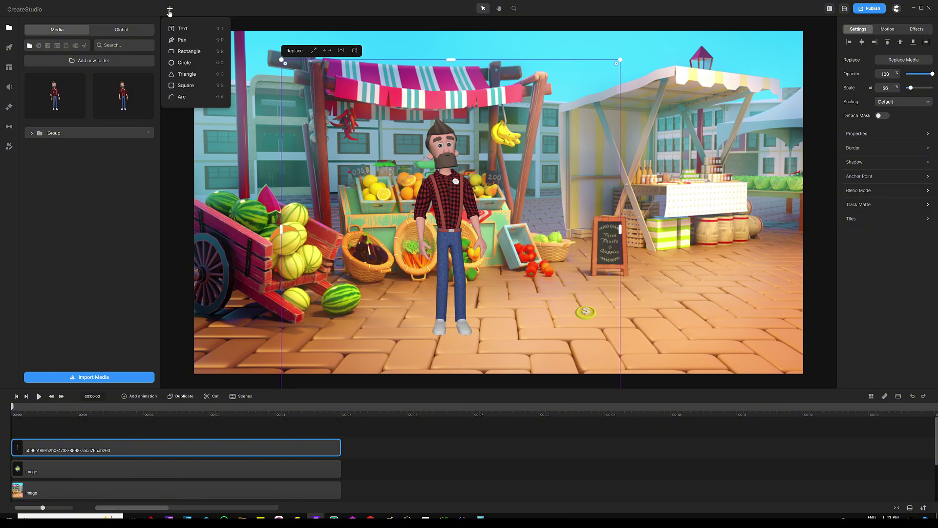
# Step: Draw a closed path with the Pen tool around Tom's forearm and hand over the carrot basket
pyautogui.click(182, 39)
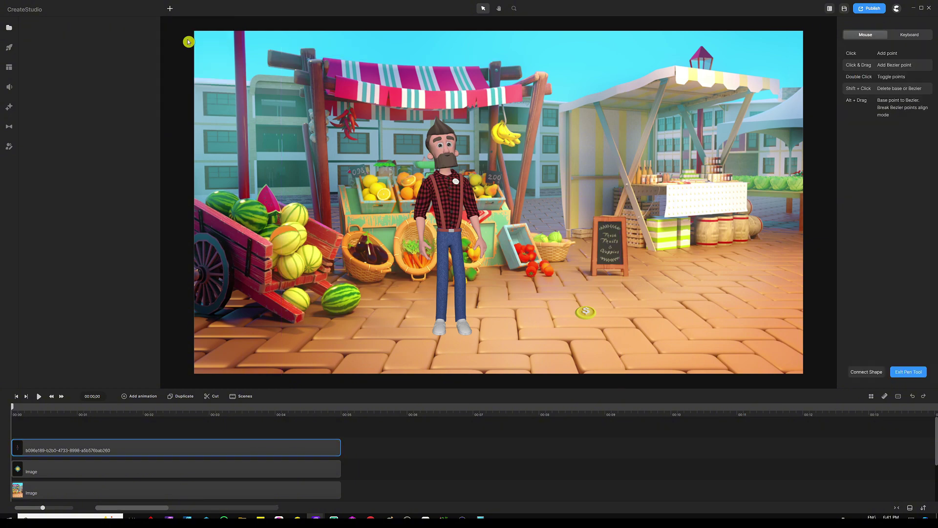
pyautogui.scroll(5, 411, 235)
pyautogui.scroll(-5, 411, 235)
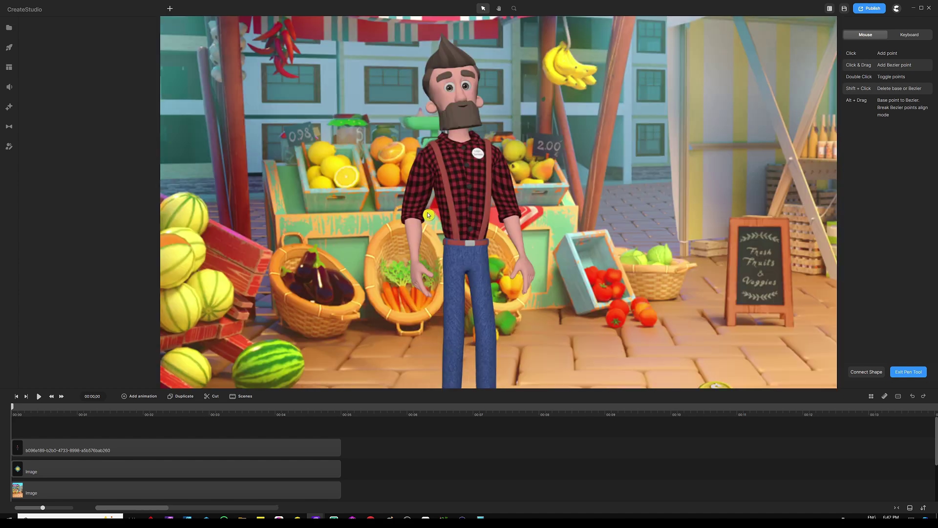
pyautogui.click(430, 205)
pyautogui.click(429, 214)
pyautogui.click(432, 213)
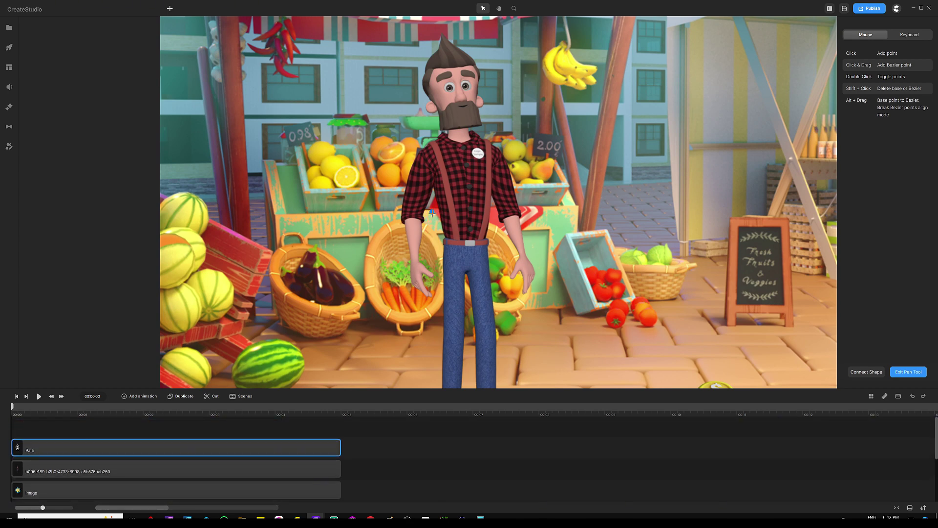
pyautogui.click(435, 312)
pyautogui.click(435, 310)
pyautogui.moveTo(436, 312); pyautogui.dragTo(438, 314)
pyautogui.click(391, 283)
pyautogui.click(395, 195)
pyautogui.click(856, 372)
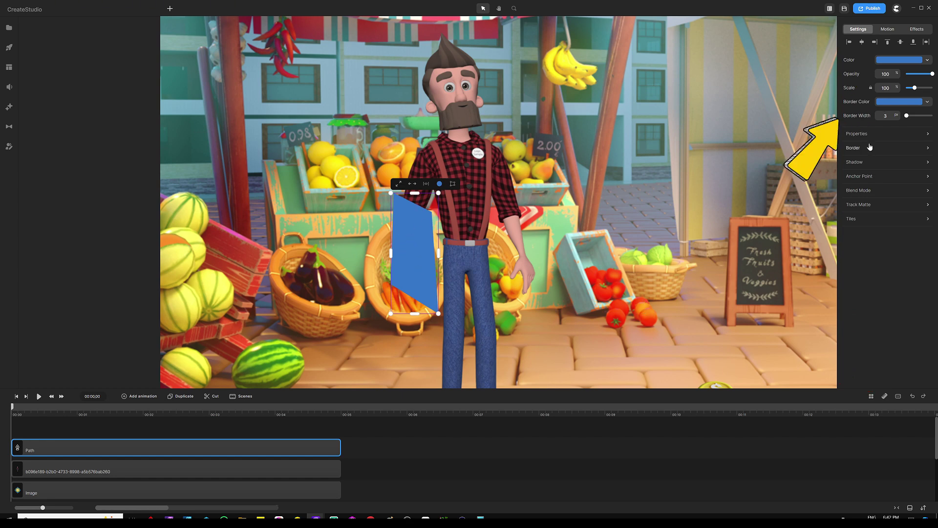
# Step: Remove the path's border and use the path to mask the Tom snapshot down to the forearm and hand
pyautogui.hotkey('ctrl', 's')
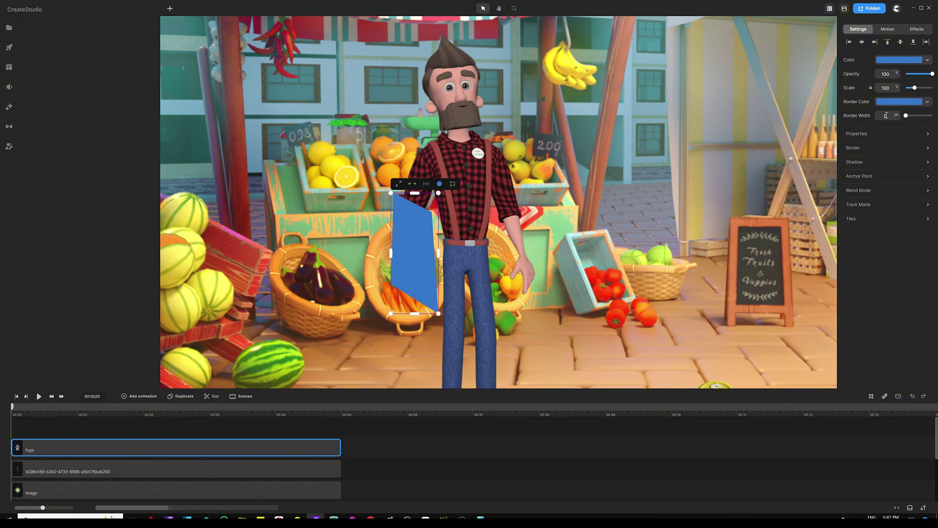
pyautogui.click(265, 425)
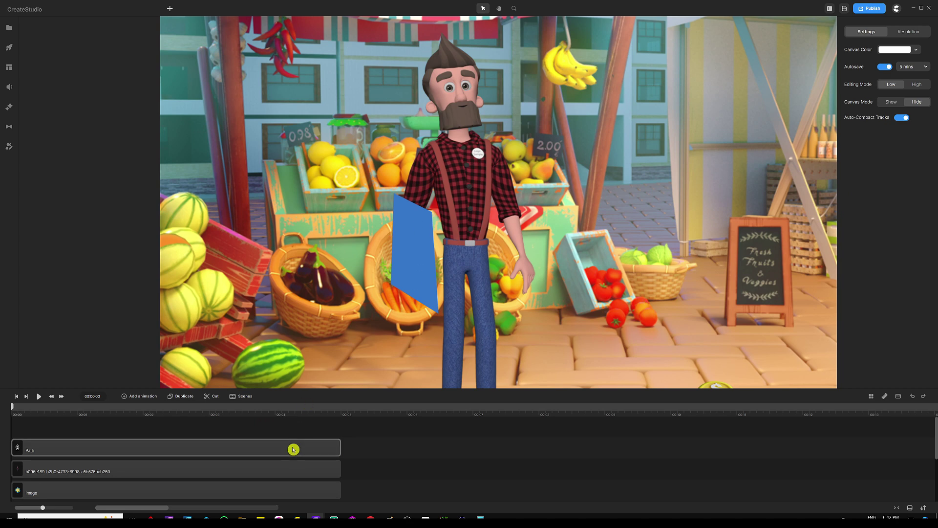
pyautogui.moveTo(298, 427); pyautogui.dragTo(249, 467)
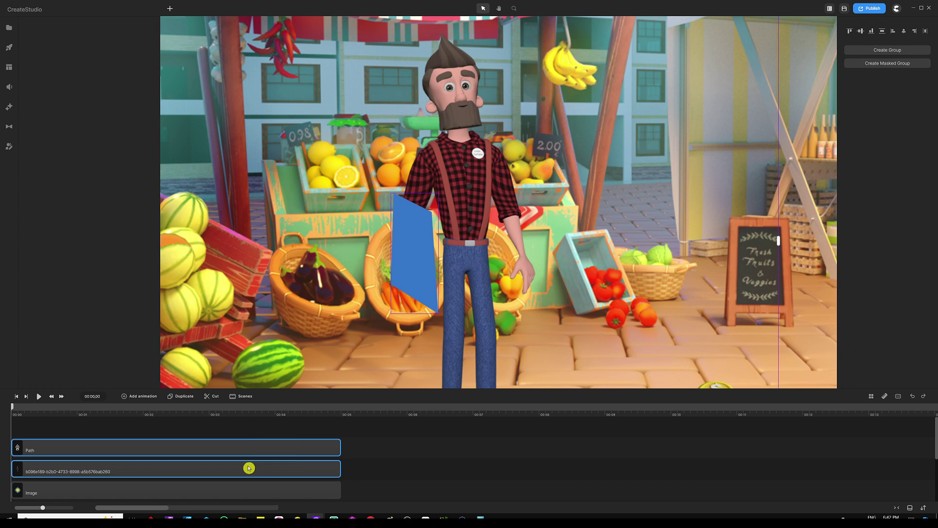
pyautogui.rightClick(250, 467)
pyautogui.click(281, 423)
pyautogui.click(419, 233)
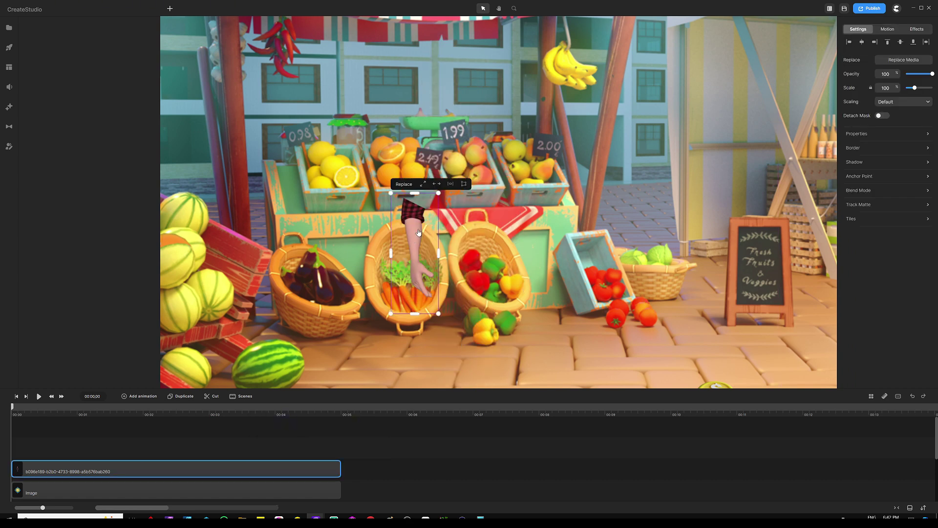
# Step: Enlarge the cut-out arm to 245%, rotate it diagonally and place its hand over the coin on the pavement
pyautogui.moveTo(410, 232); pyautogui.dragTo(415, 207)
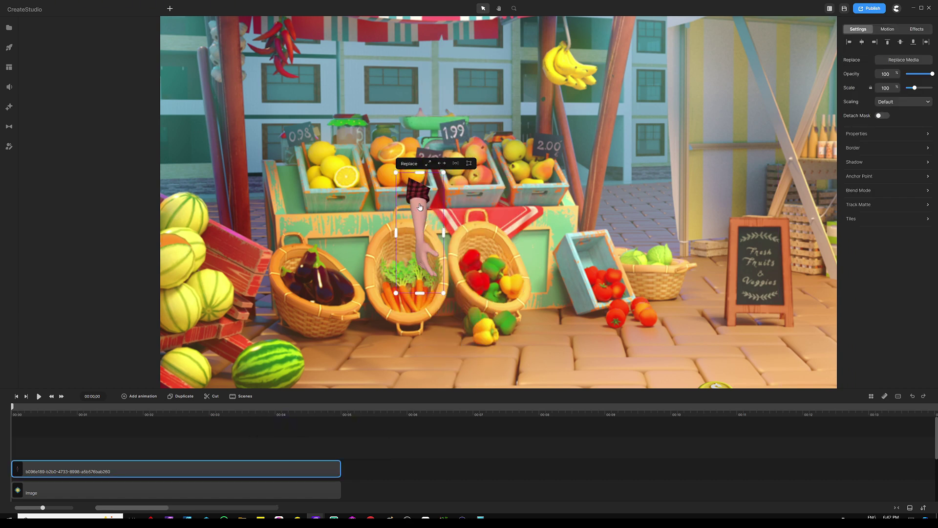
pyautogui.scroll(-3, 411, 193)
pyautogui.moveTo(421, 246); pyautogui.dragTo(549, 279)
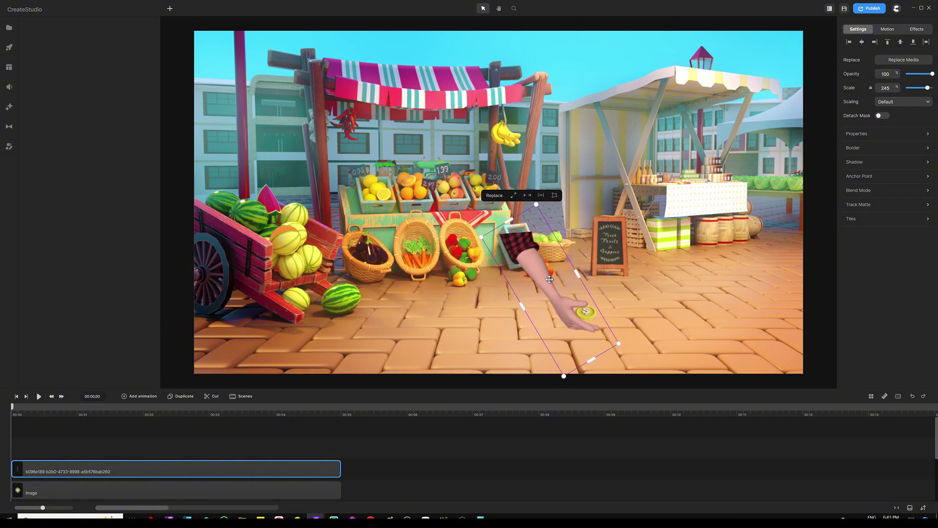
pyautogui.scroll(-2, 604, 328)
pyautogui.scroll(5, 604, 328)
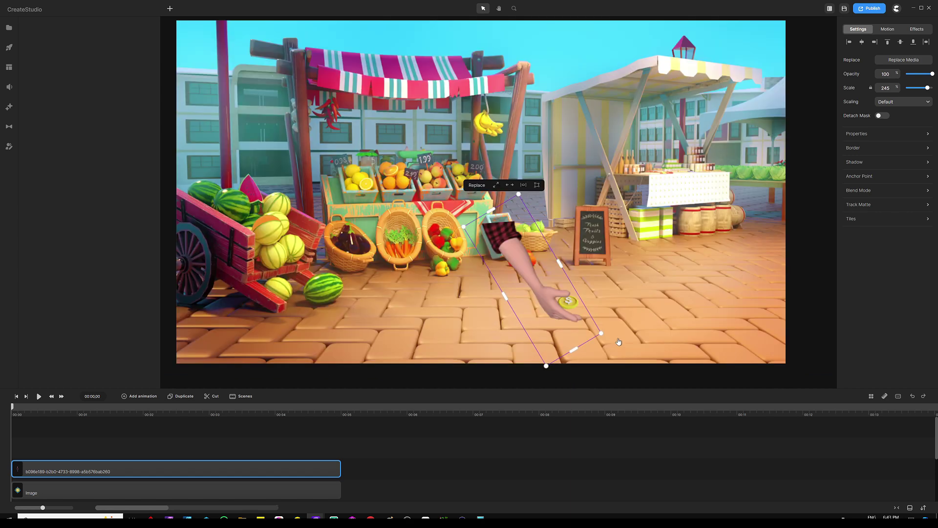
pyautogui.moveTo(526, 297); pyautogui.dragTo(525, 297)
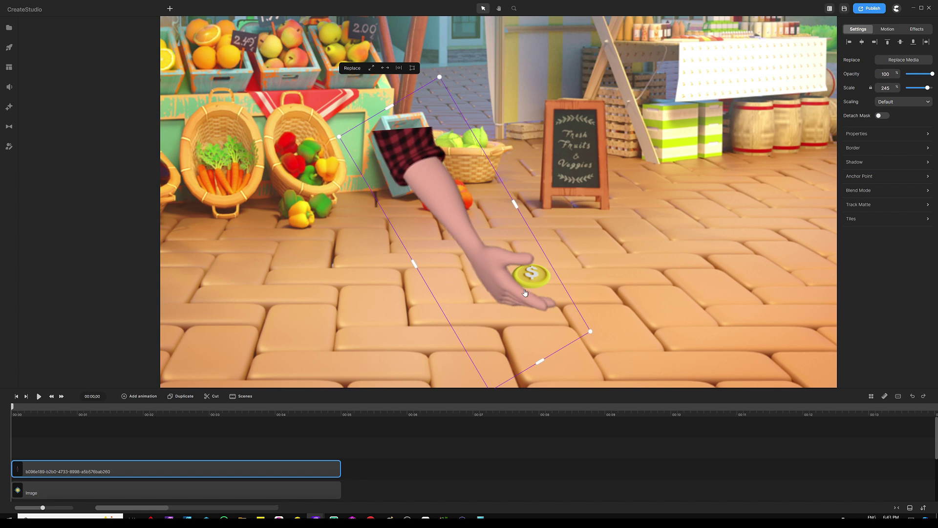
pyautogui.scroll(-3, 509, 272)
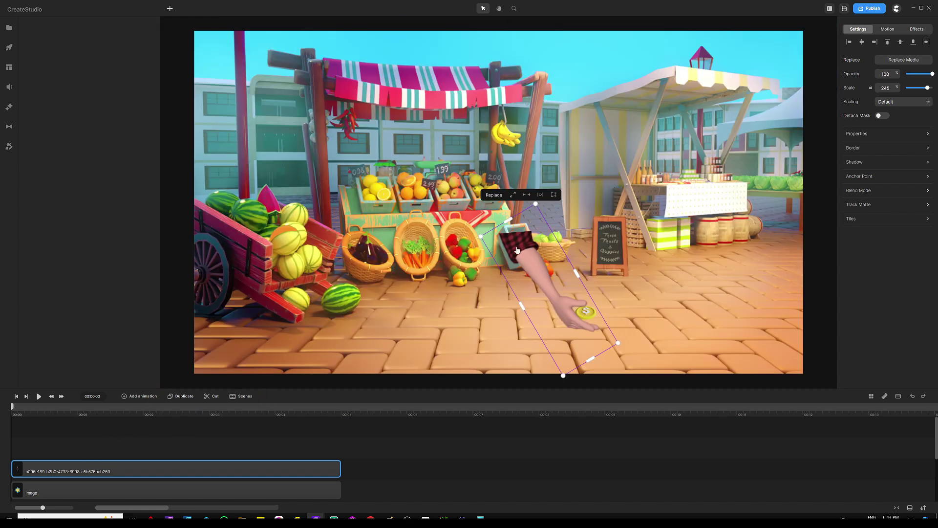
# Step: Add a Position animation to the arm at 00:01,02 and move the arm up over the stall awning at the first keyframe
pyautogui.click(82, 412)
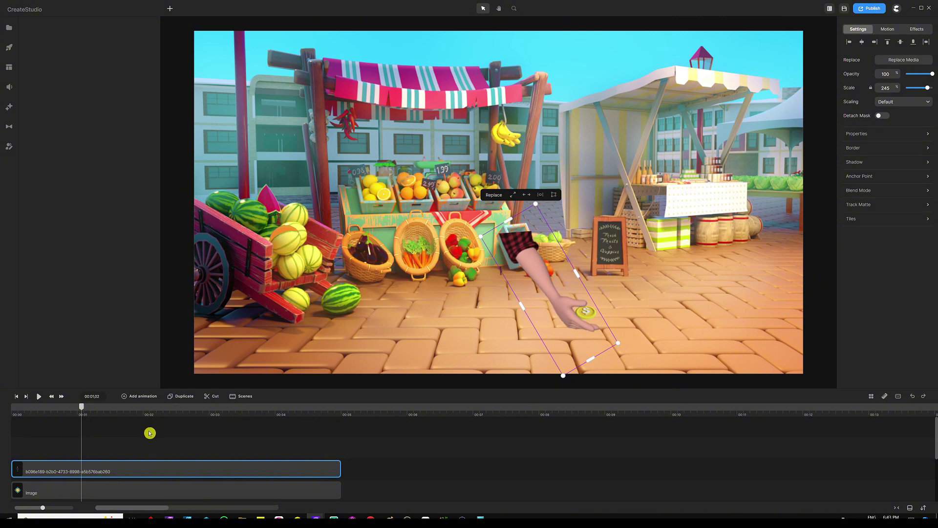
pyautogui.click(142, 397)
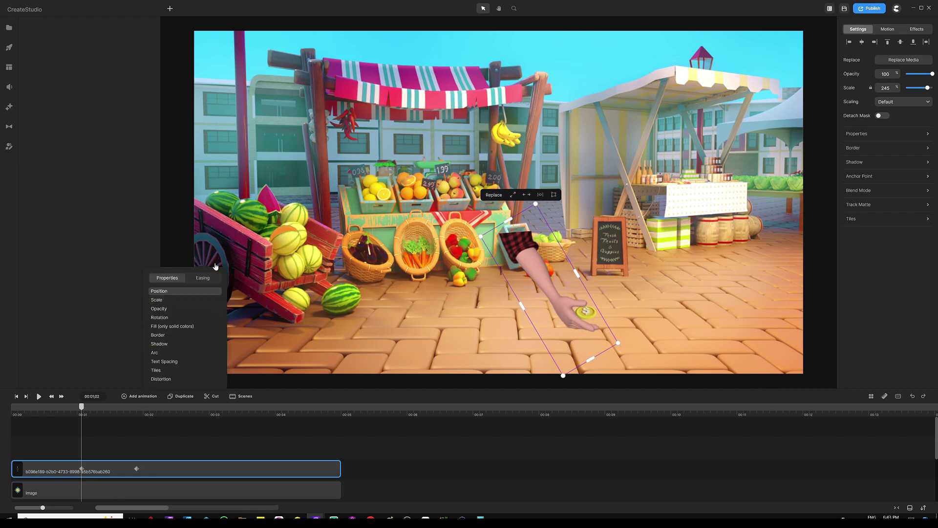
pyautogui.click(101, 446)
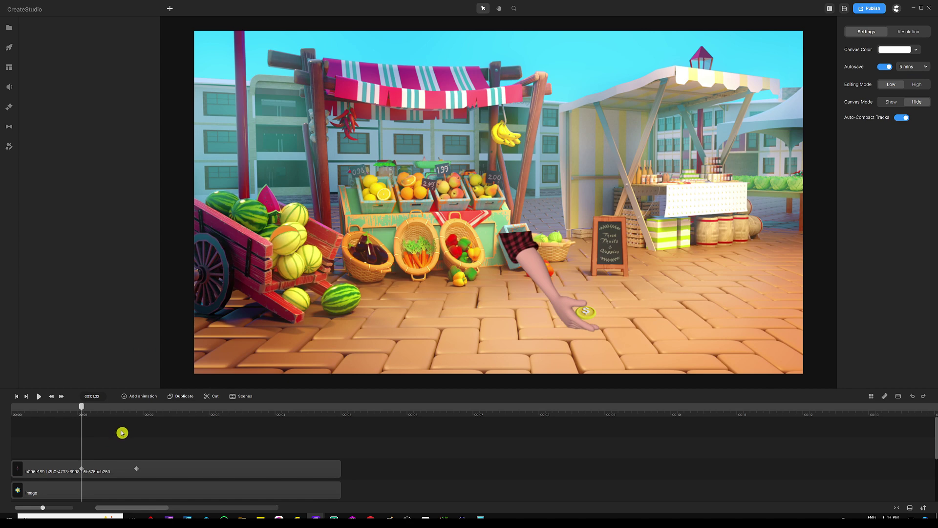
pyautogui.click(83, 474)
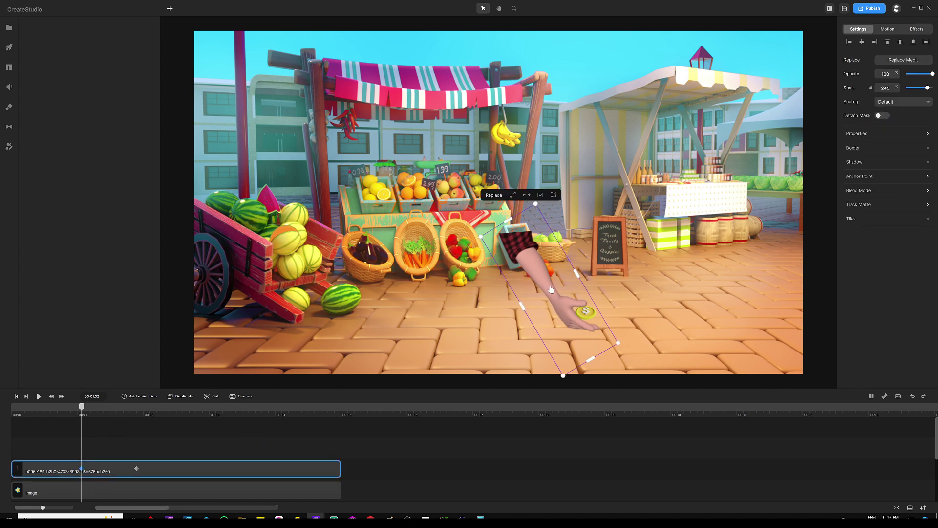
pyautogui.moveTo(551, 289); pyautogui.dragTo(431, 132)
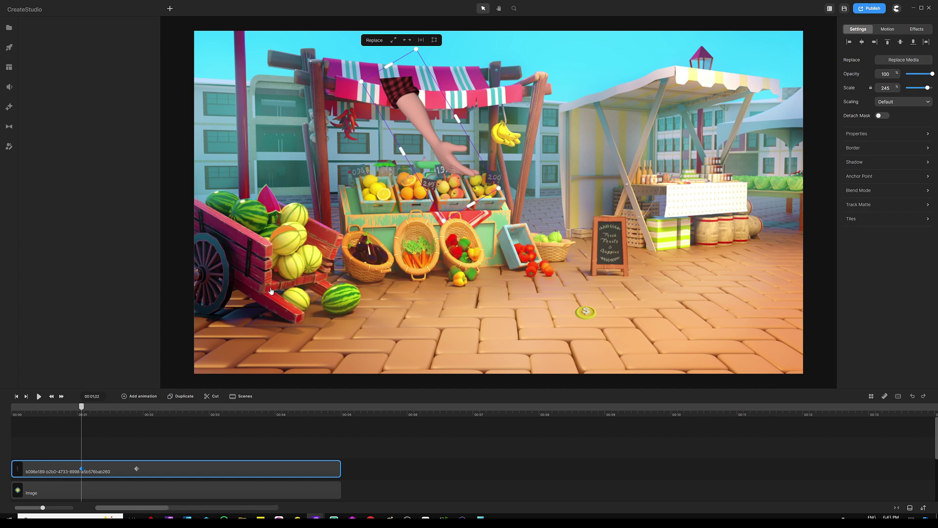
# Step: Place the playhead at 00:02,04, just past the arm's second keyframe, and group the arm and coin tracks
pyautogui.moveTo(81, 408); pyautogui.dragTo(140, 406)
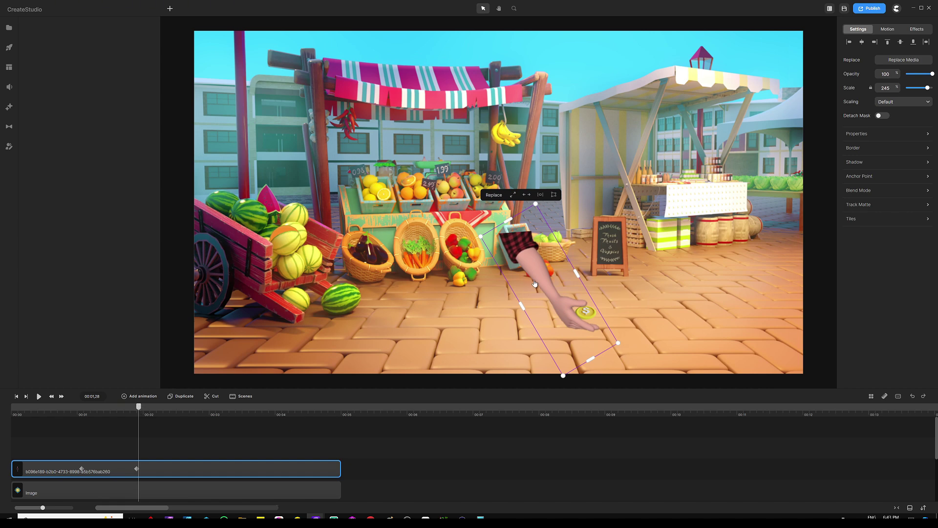
pyautogui.click(145, 406)
pyautogui.moveTo(141, 407); pyautogui.dragTo(139, 407)
pyautogui.moveTo(141, 406); pyautogui.dragTo(152, 408)
pyautogui.click(218, 438)
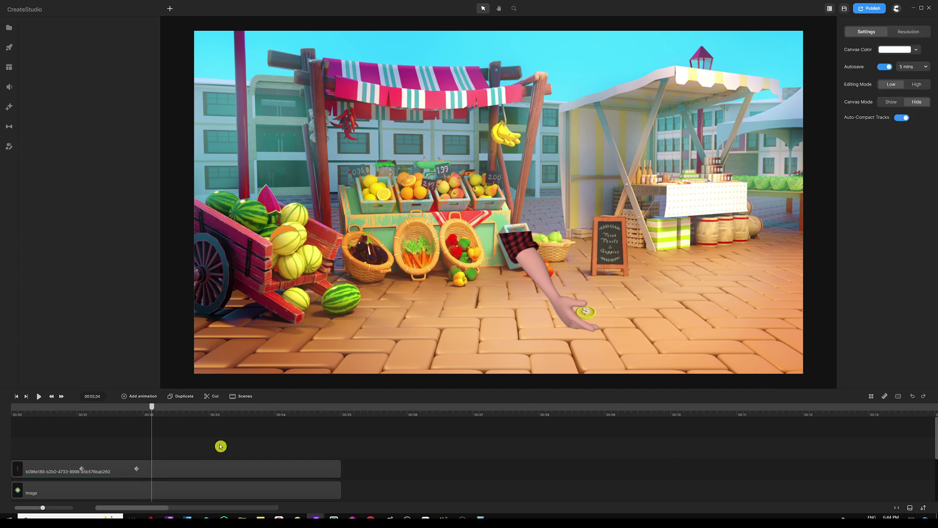
pyautogui.moveTo(219, 444); pyautogui.dragTo(181, 493)
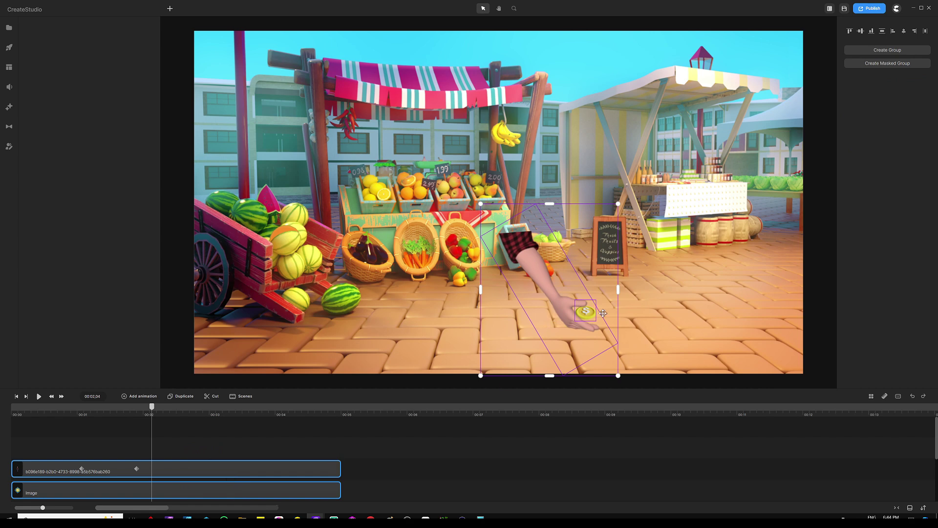
pyautogui.rightClick(194, 494)
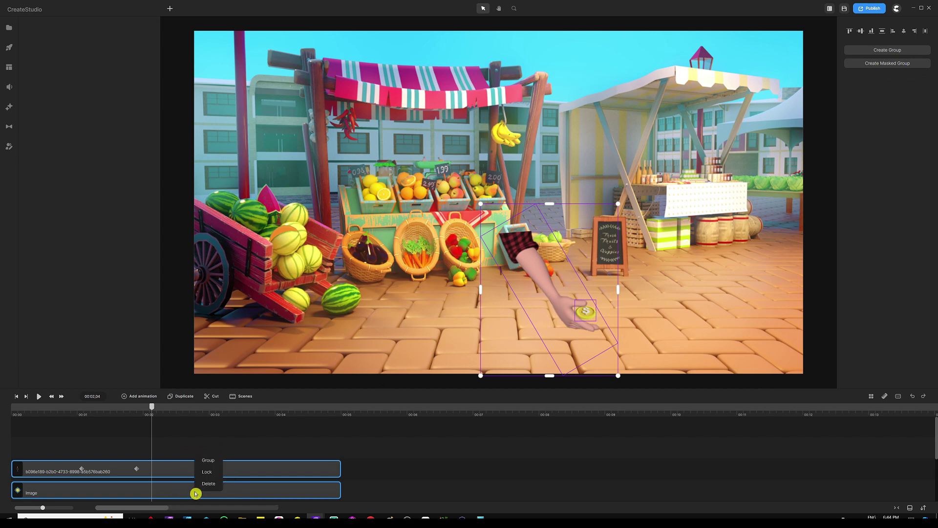
pyautogui.click(213, 460)
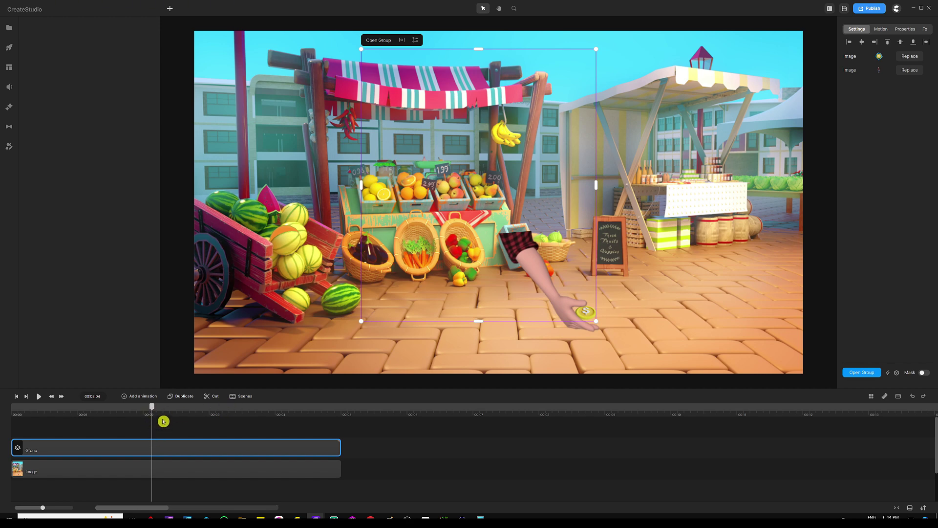
# Step: Add a Position animation to the group at 00:02,04 and move the group up over the stall awning at the second keyframe
pyautogui.click(140, 397)
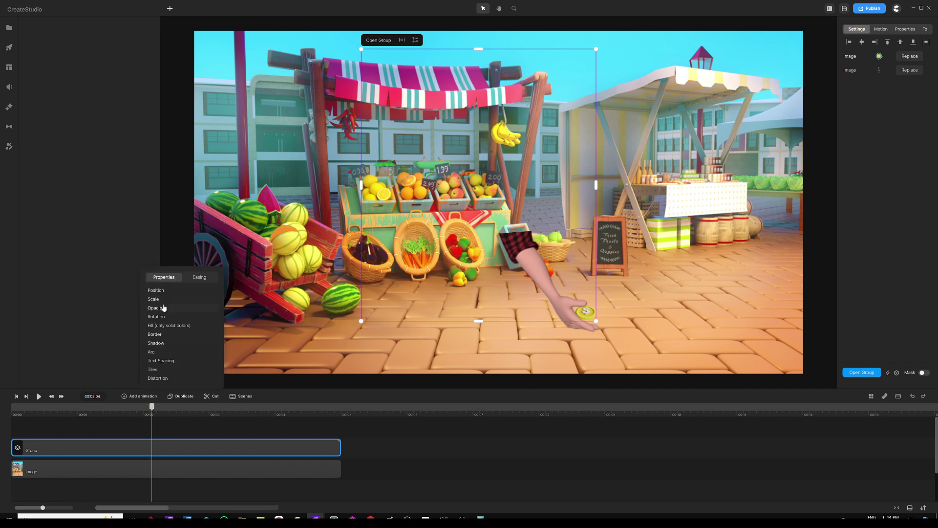
pyautogui.click(175, 425)
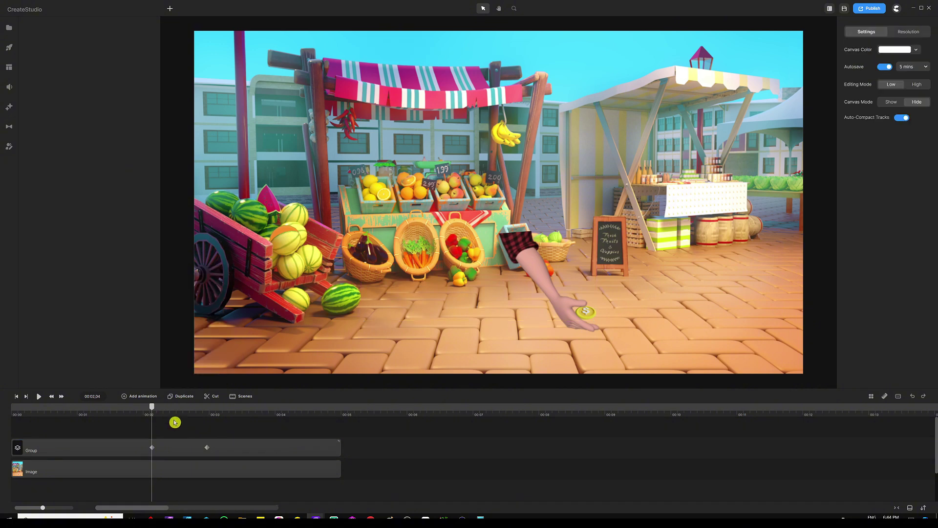
pyautogui.click(207, 447)
pyautogui.scroll(-3, 534, 276)
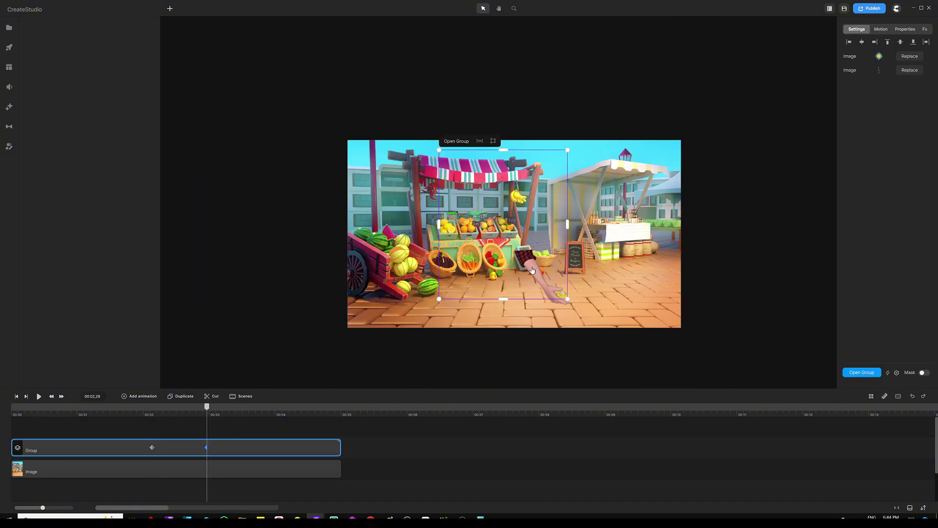
pyautogui.moveTo(535, 274); pyautogui.dragTo(451, 175)
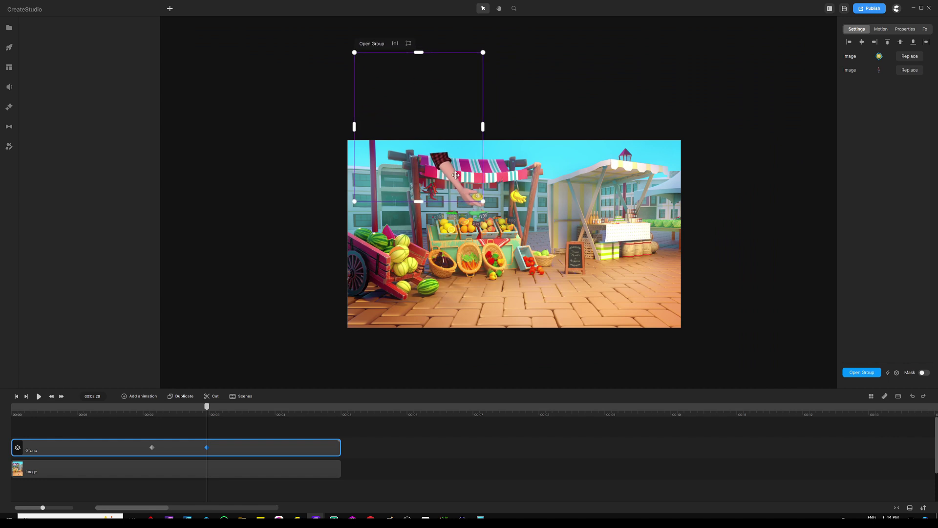
pyautogui.scroll(3, 456, 178)
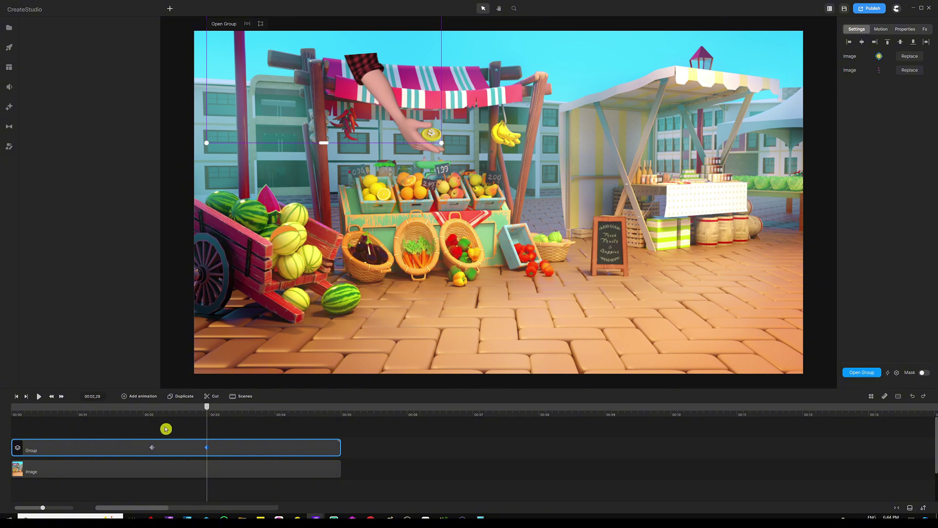
# Step: Play the scene twice to check the arm reaching down and lifting the coin
pyautogui.click(189, 405)
pyautogui.click(196, 436)
pyautogui.press('space')
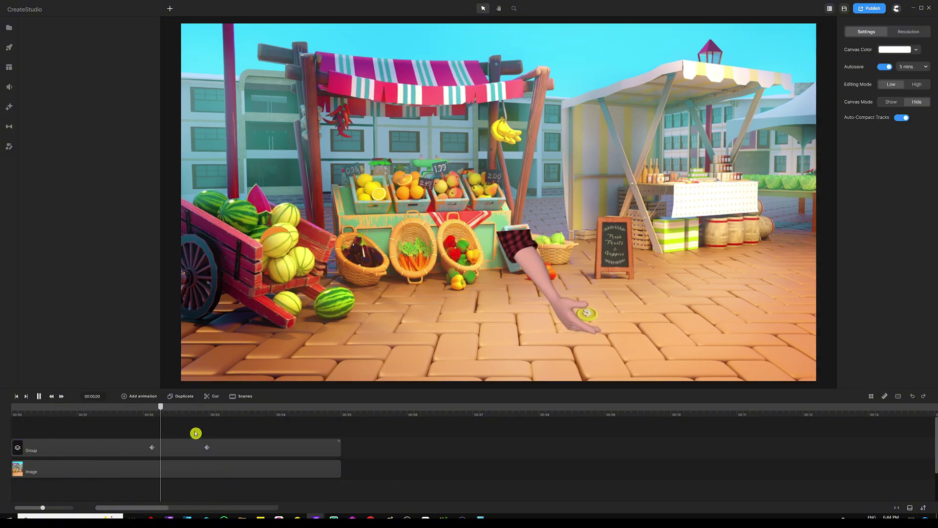
pyautogui.press('space')
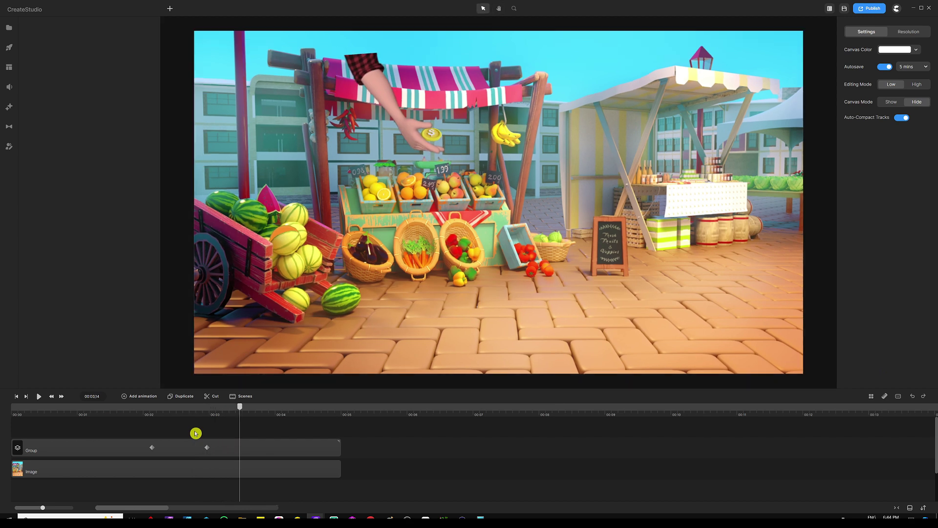
pyautogui.press('space')
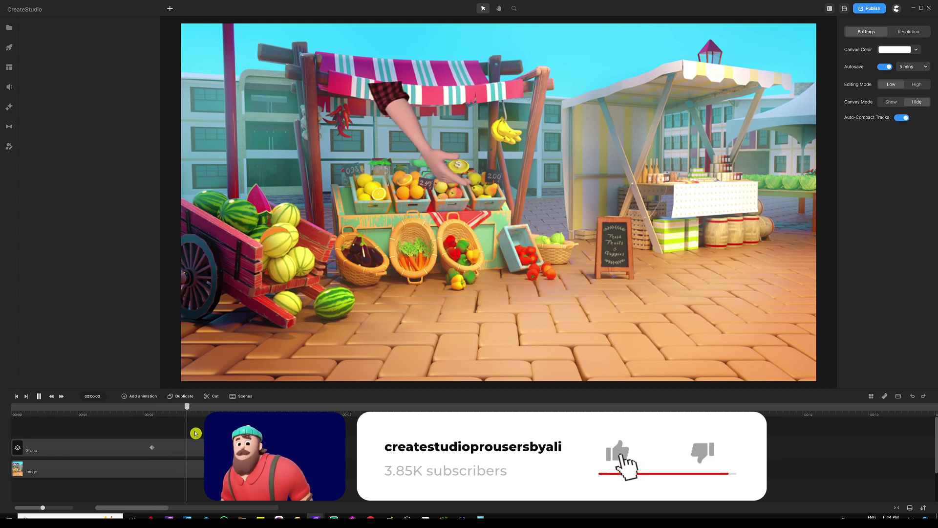
pyautogui.press('space')
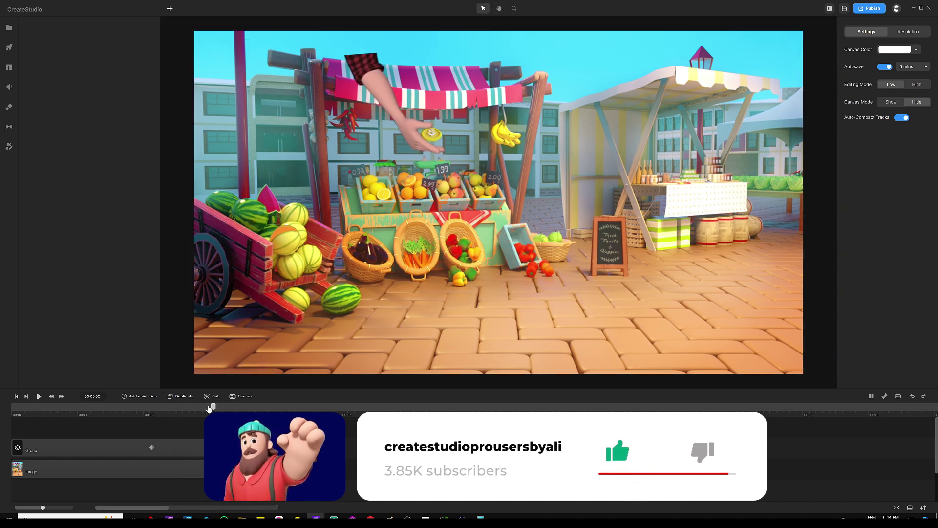
# Step: Place the playhead at 00:00,16 and add the Camera component to the market scene
pyautogui.click(81, 409)
pyautogui.moveTo(82, 410); pyautogui.dragTo(46, 409)
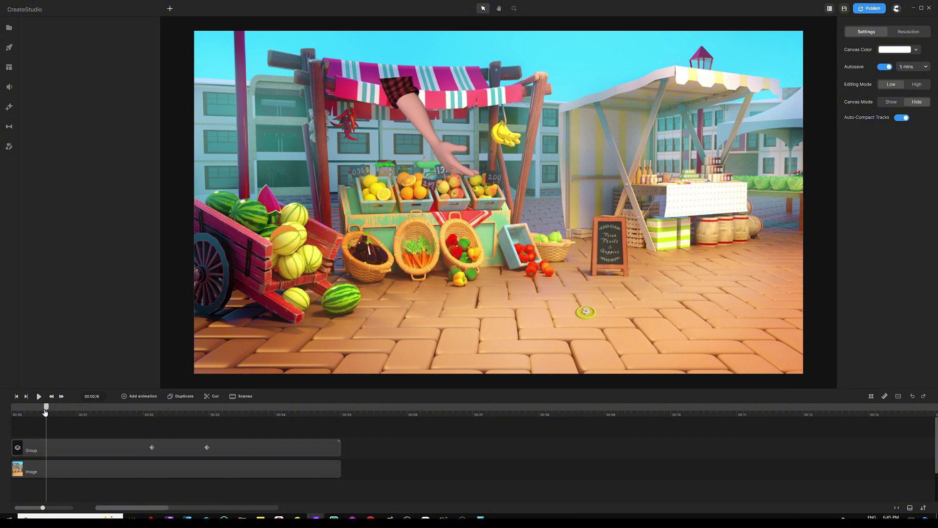
pyautogui.click(9, 106)
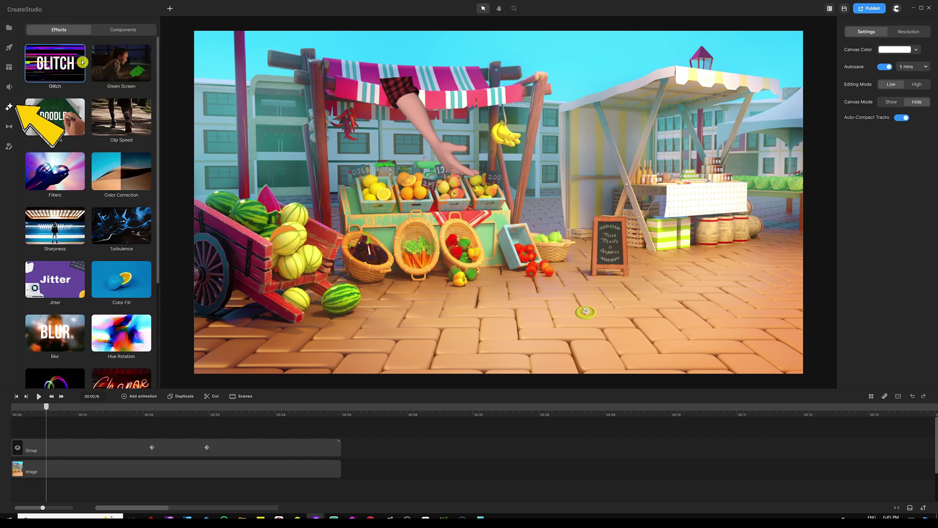
pyautogui.click(125, 31)
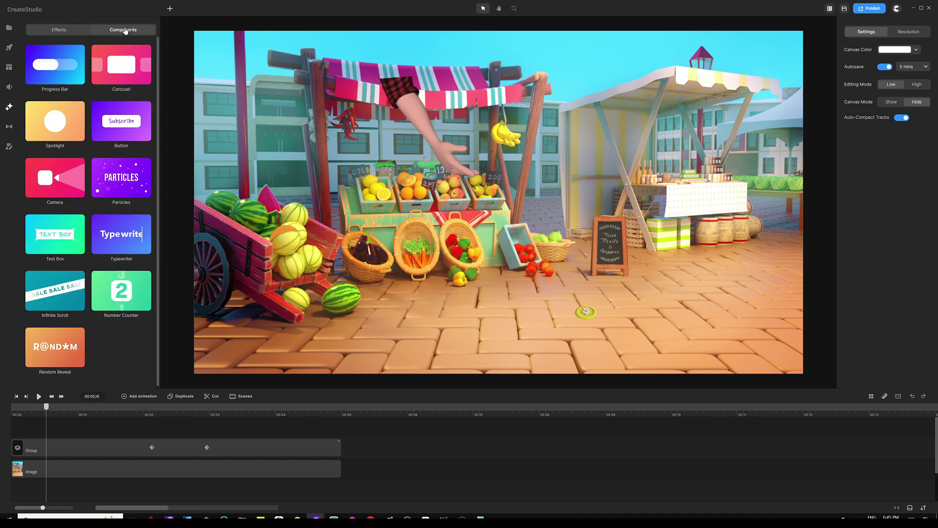
pyautogui.moveTo(55, 184); pyautogui.dragTo(295, 104)
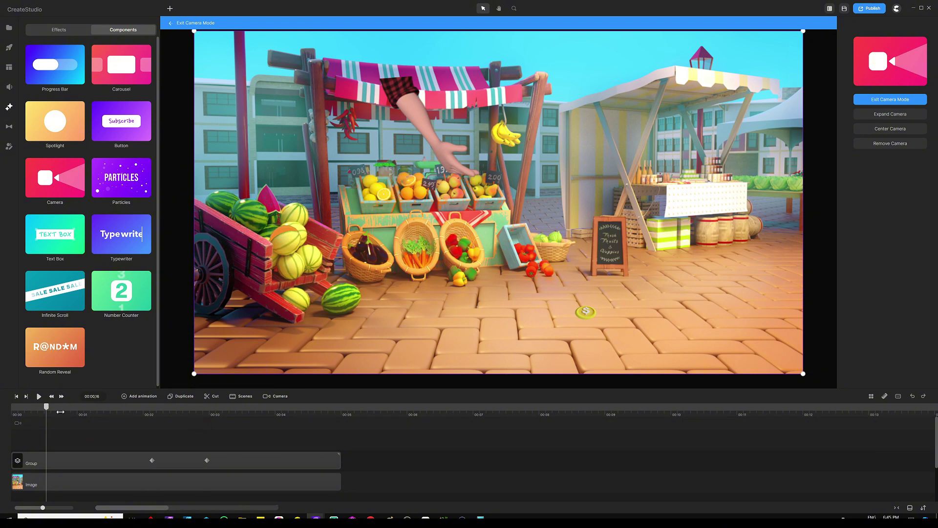
# Step: Add a camera movement at 00:01,09 on the camera track and shorten it to about half a second
pyautogui.moveTo(47, 406); pyautogui.dragTo(102, 410)
pyautogui.click(97, 420)
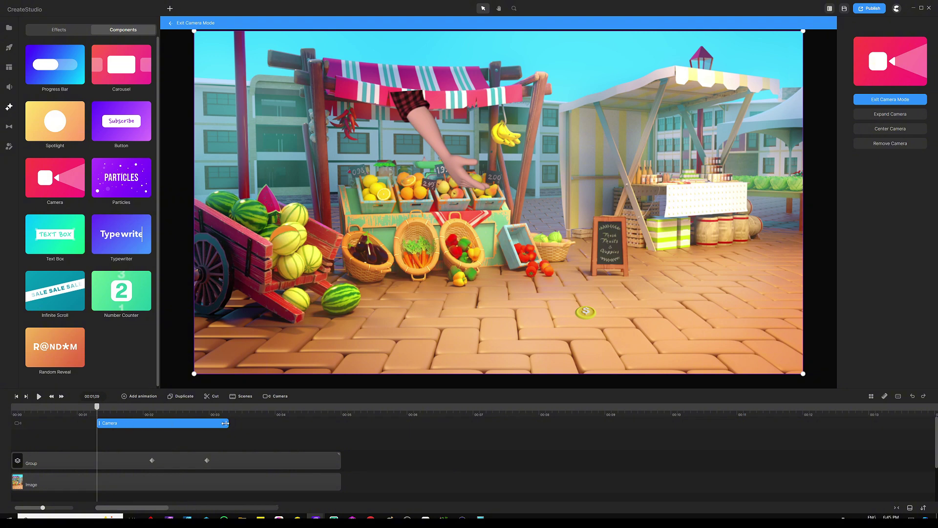
pyautogui.moveTo(224, 423); pyautogui.dragTo(82, 409)
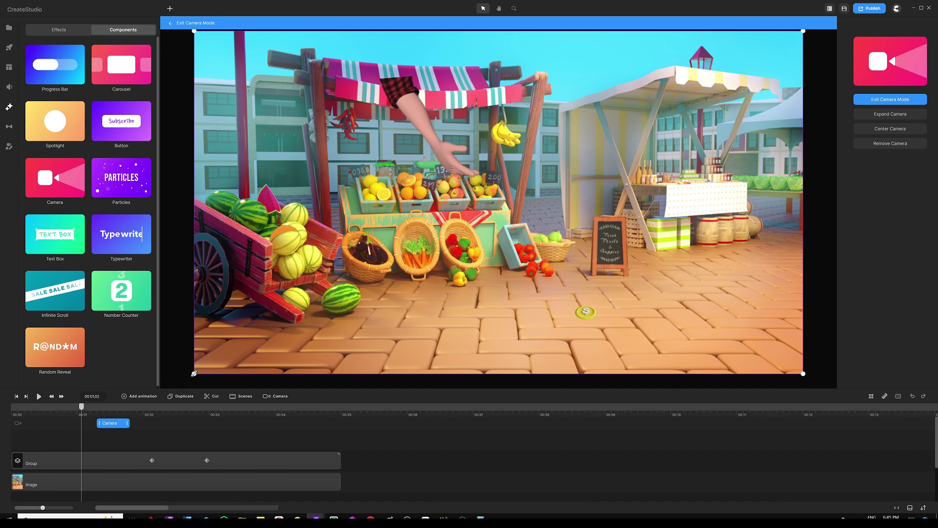
# Step: Frame the coin area with the camera before the movement at 00:01,02, and more tightly around the arm and coin after it at 00:01,29
pyautogui.moveTo(194, 373); pyautogui.dragTo(562, 143)
pyautogui.moveTo(636, 83); pyautogui.dragTo(551, 273)
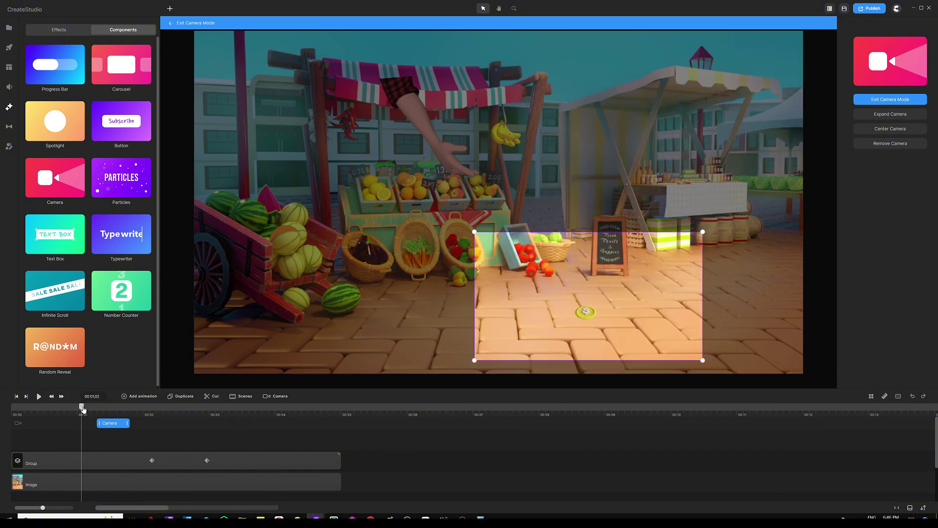
pyautogui.moveTo(83, 408); pyautogui.dragTo(140, 406)
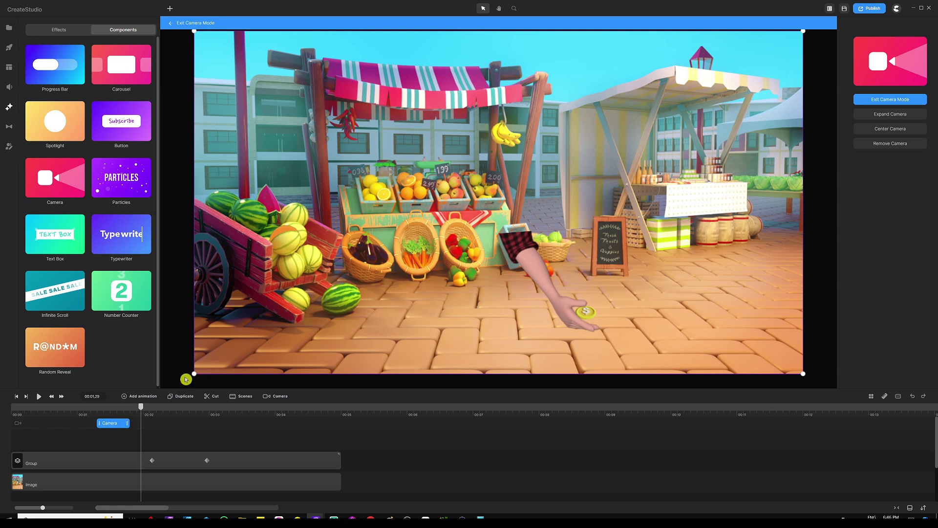
pyautogui.moveTo(194, 373); pyautogui.dragTo(613, 139)
pyautogui.moveTo(670, 98); pyautogui.dragTo(548, 309)
pyautogui.scroll(3, 559, 300)
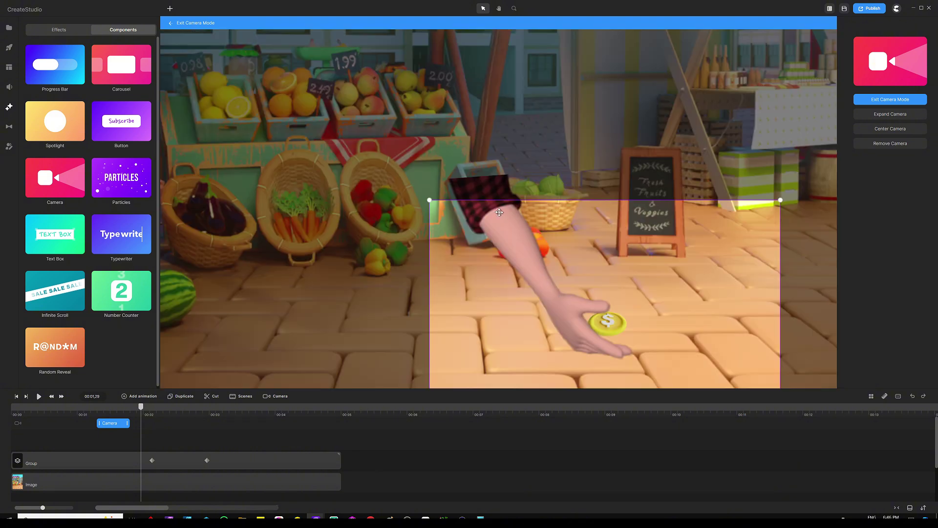
pyautogui.moveTo(544, 232); pyautogui.dragTo(545, 227)
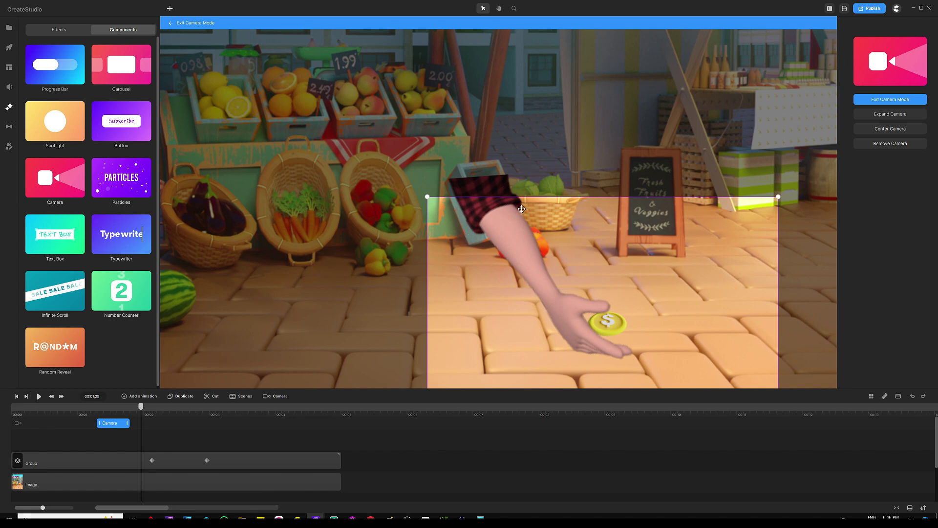
pyautogui.click(109, 434)
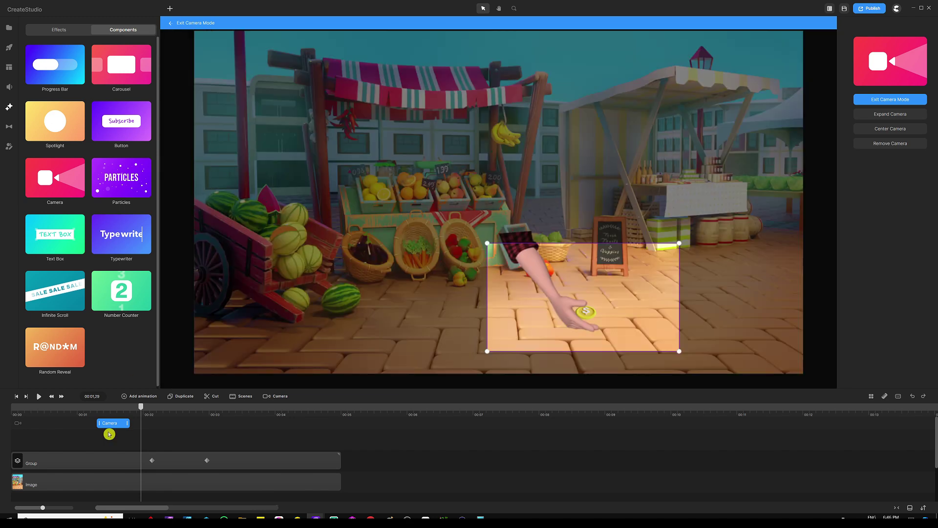
# Step: Add a second camera movement of about one second at 00:03,14, and expand the camera to the full scene after it at 00:04,18
pyautogui.moveTo(141, 406); pyautogui.dragTo(150, 409)
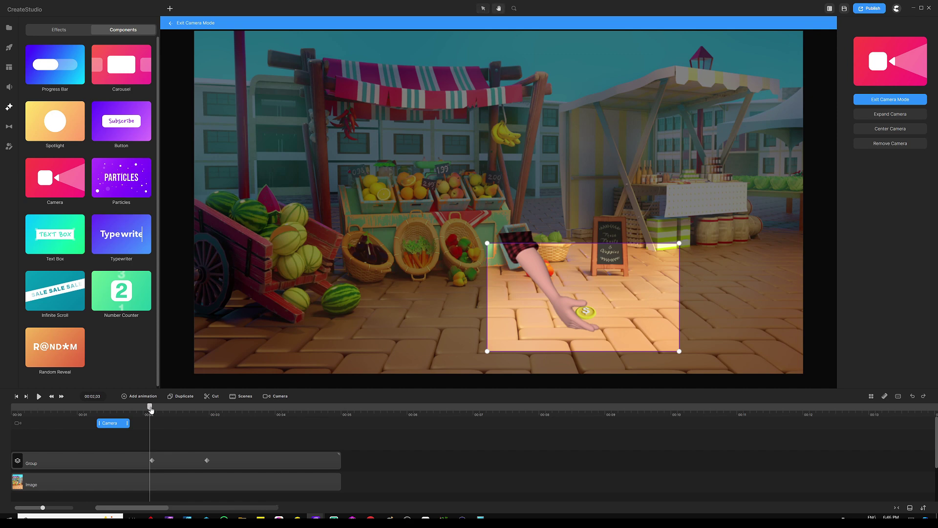
pyautogui.press('space')
pyautogui.press('space')
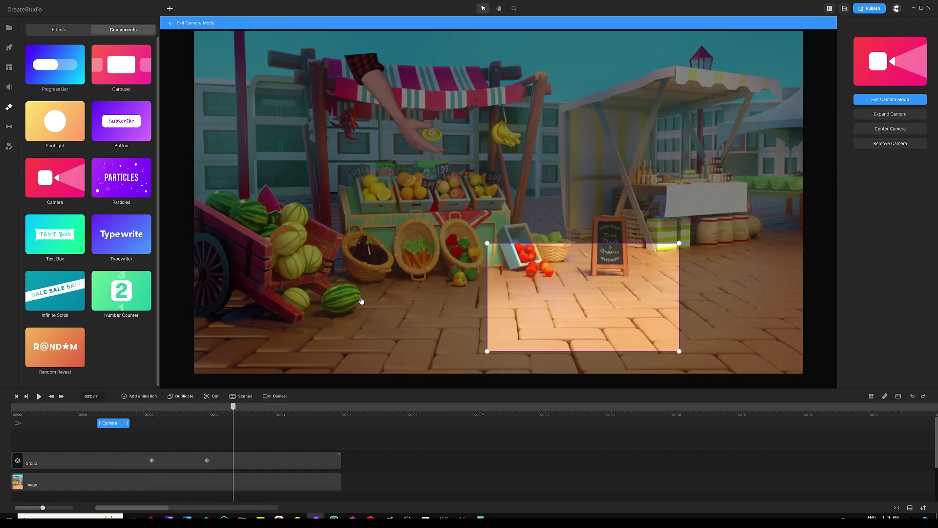
pyautogui.moveTo(235, 408); pyautogui.dragTo(240, 408)
pyautogui.click(247, 407)
pyautogui.click(240, 421)
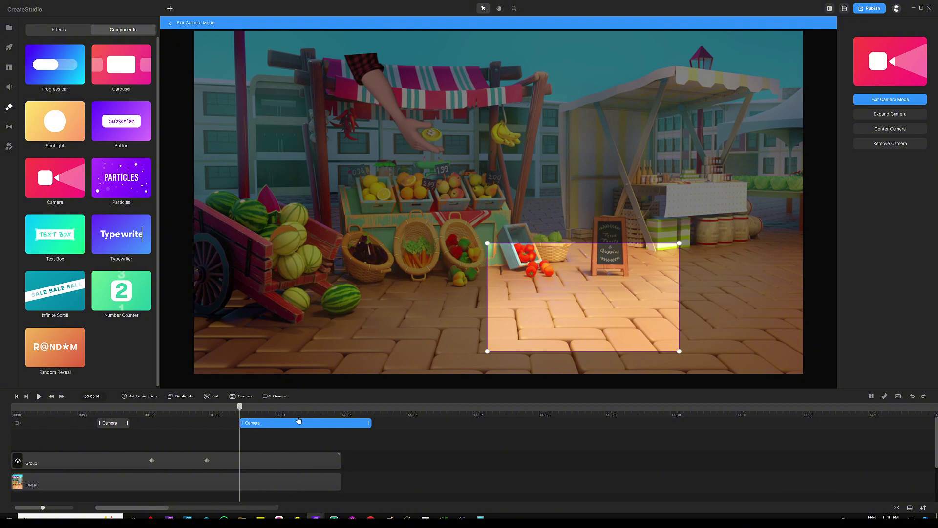
pyautogui.moveTo(369, 423); pyautogui.dragTo(307, 424)
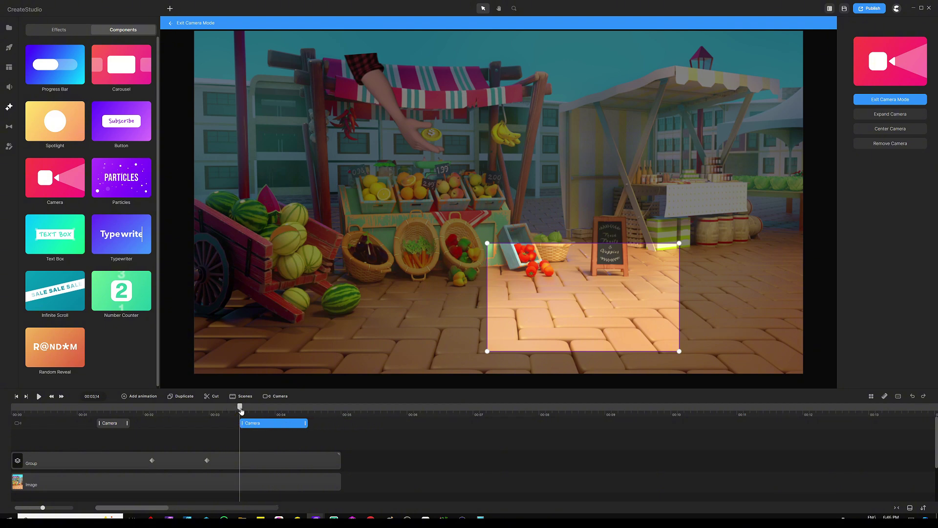
pyautogui.moveTo(240, 408); pyautogui.dragTo(315, 412)
pyautogui.click(864, 114)
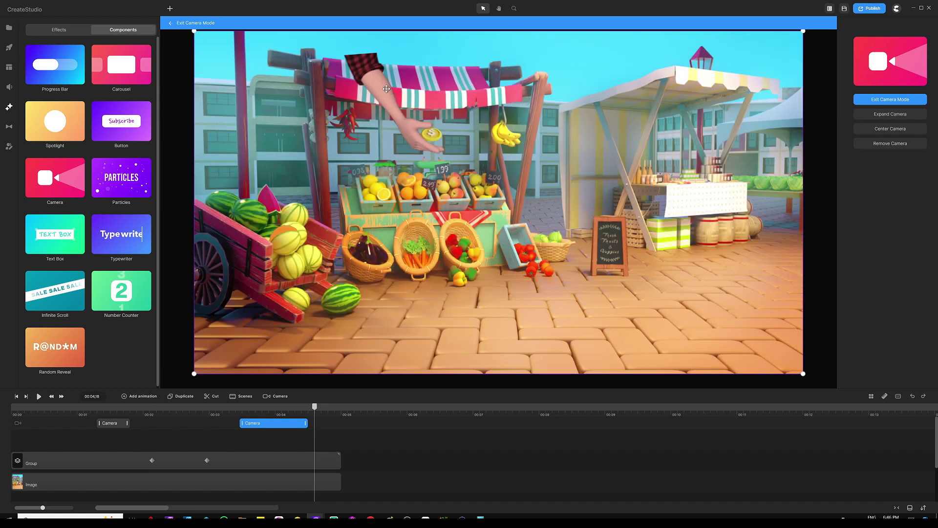
# Step: Trim the arm and coin group's track so it ends just after its second keyframe, before the second camera movement
pyautogui.click(351, 456)
pyautogui.click(326, 460)
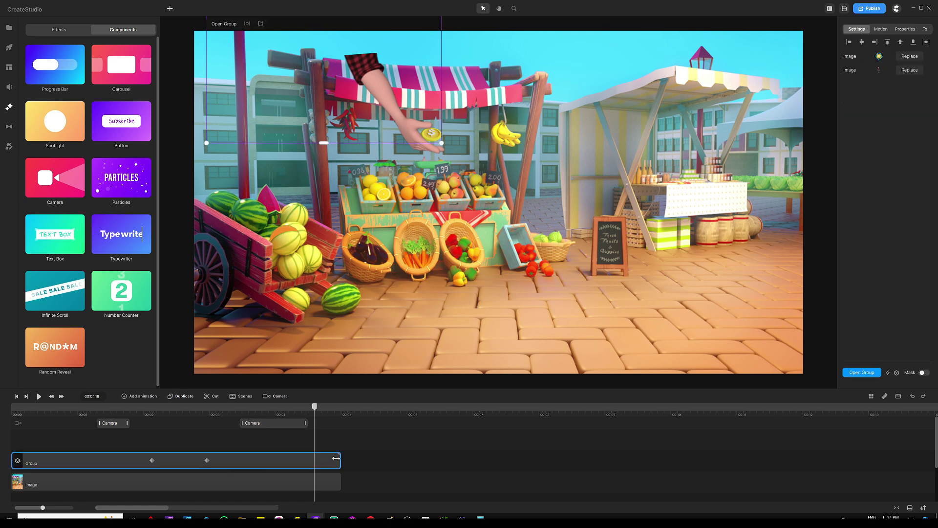
pyautogui.moveTo(315, 408); pyautogui.dragTo(240, 414)
pyautogui.click(260, 424)
pyautogui.click(339, 461)
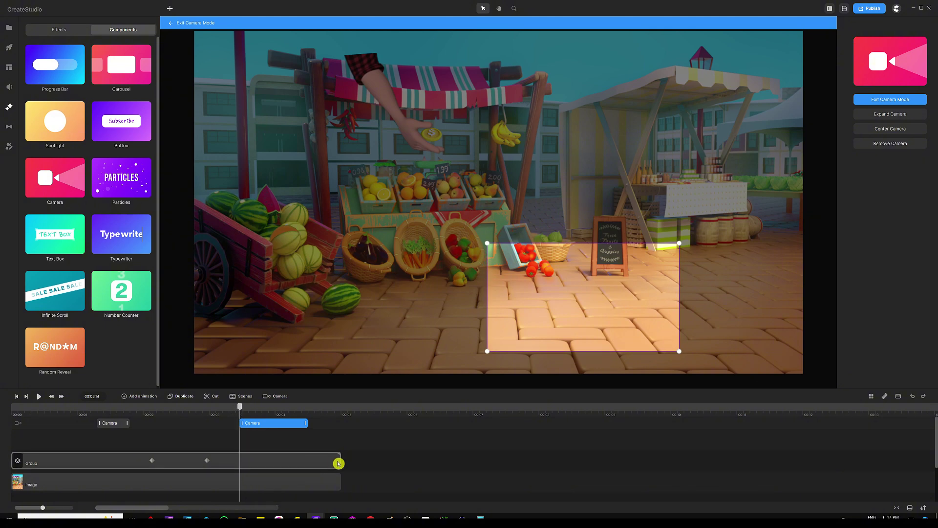
pyautogui.moveTo(339, 461); pyautogui.dragTo(219, 459)
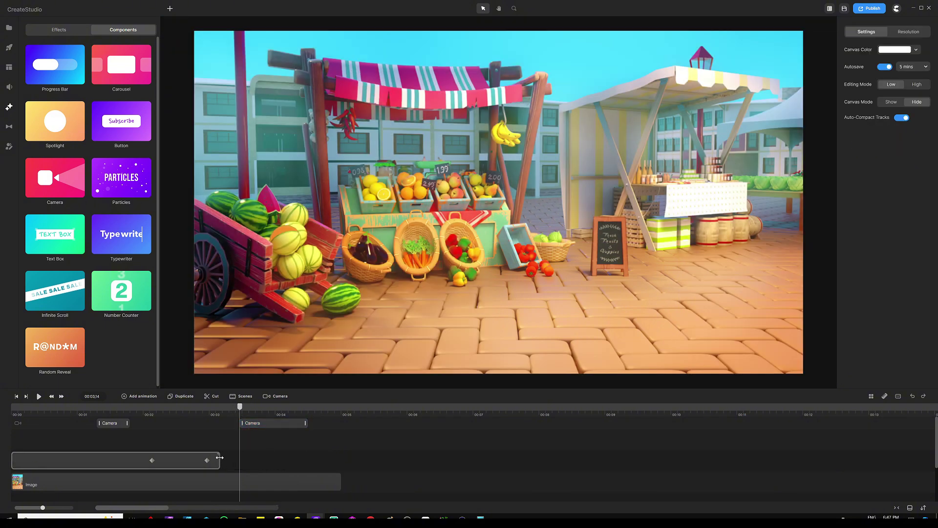
pyautogui.click(227, 432)
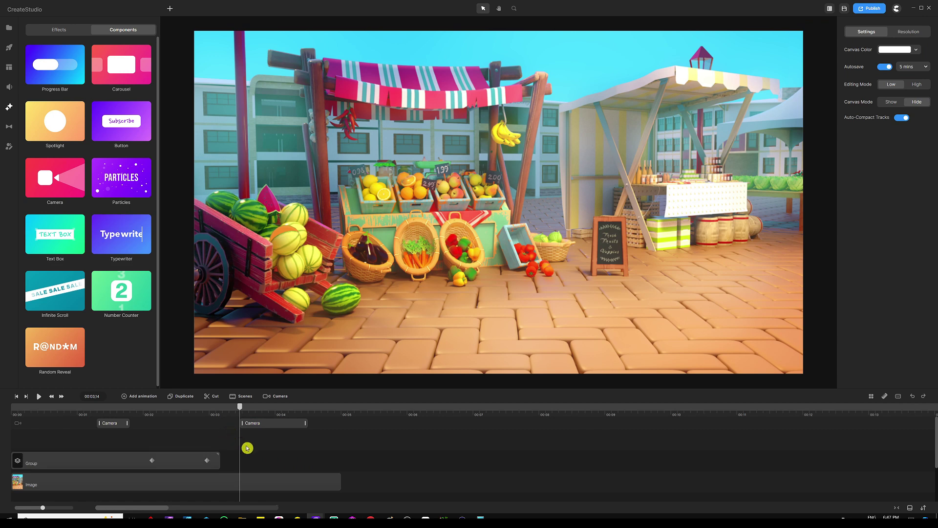
# Step: Play the scene from the start to check the camera movements, and save the project
pyautogui.press('Home')
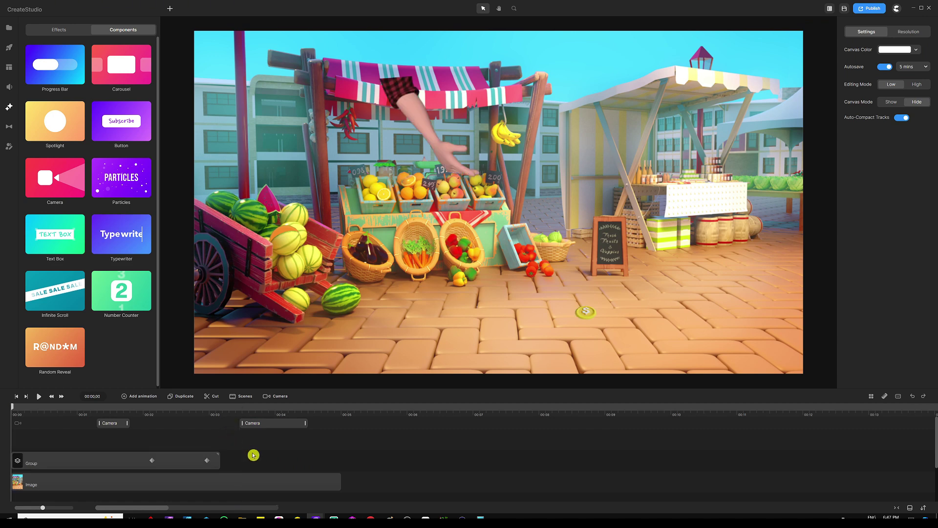
pyautogui.press('space')
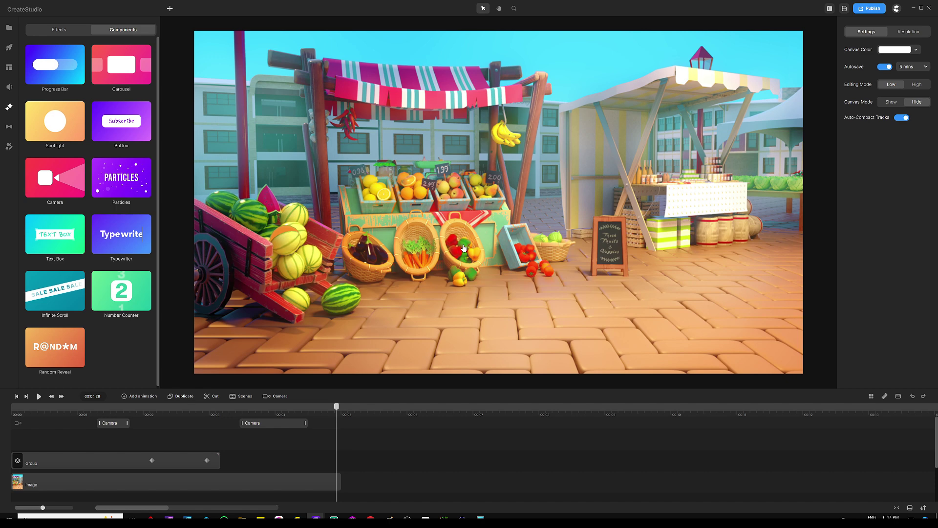
pyautogui.hotkey('ctrl', 's')
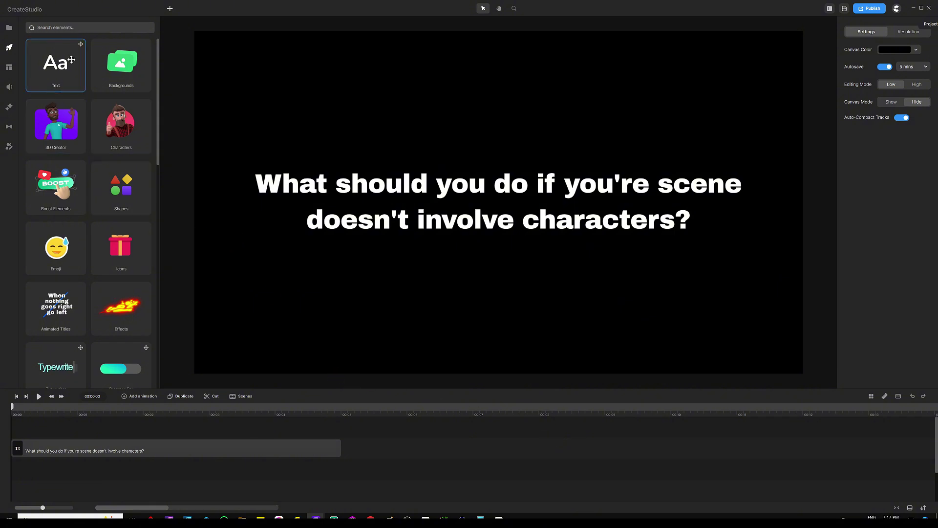
# Step: Browse the Hands elements in the library and filter them to the Real Hands category
pyautogui.scroll(-5, 98, 210)
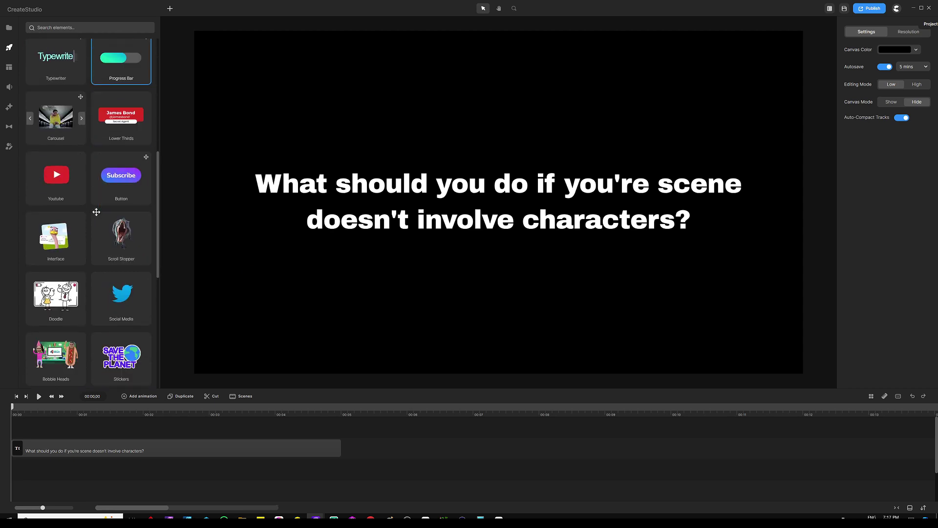
pyautogui.scroll(-4, 96, 212)
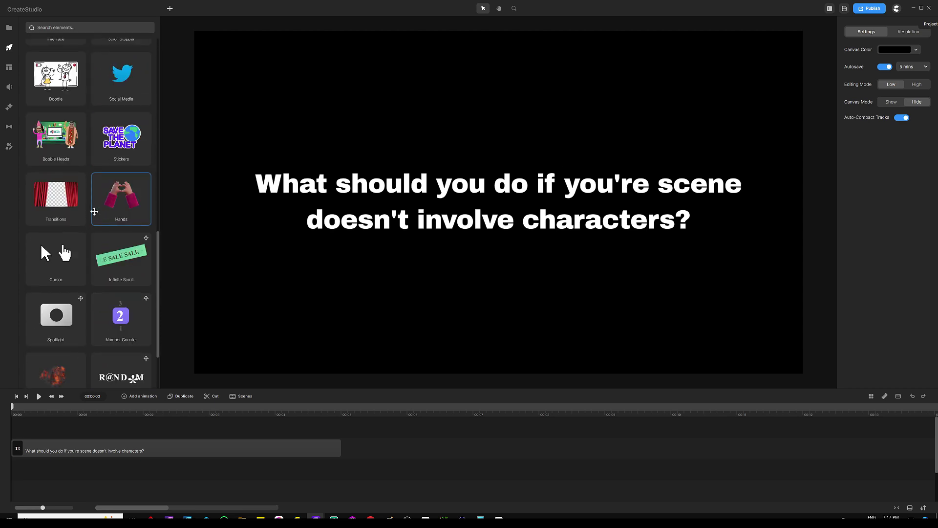
pyautogui.click(125, 224)
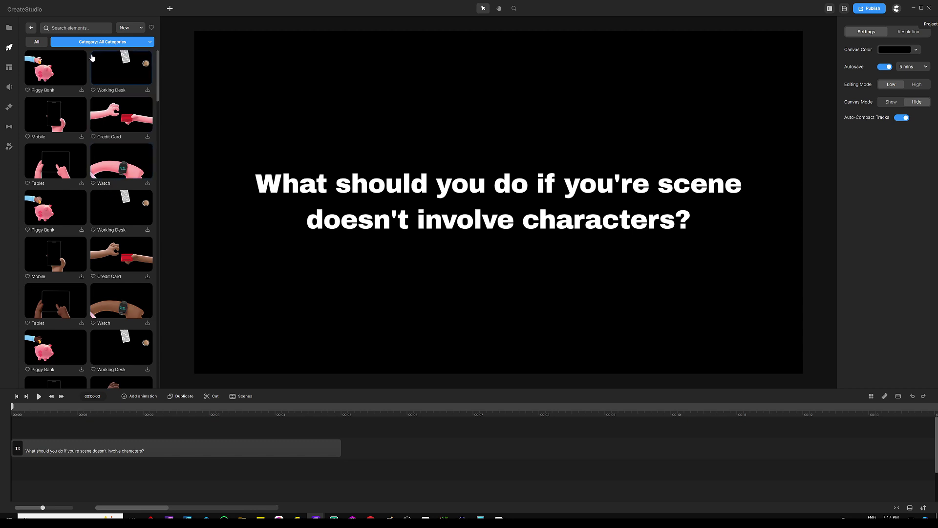
pyautogui.click(102, 43)
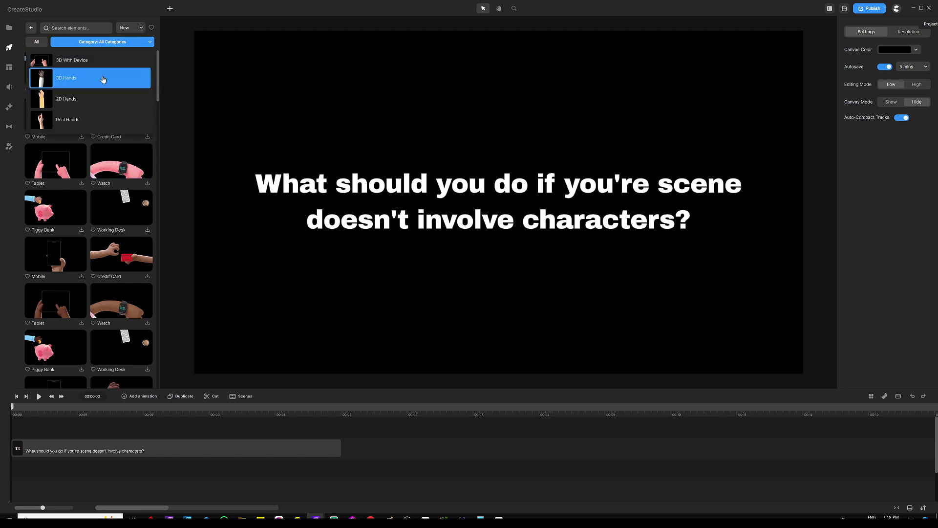
pyautogui.click(102, 120)
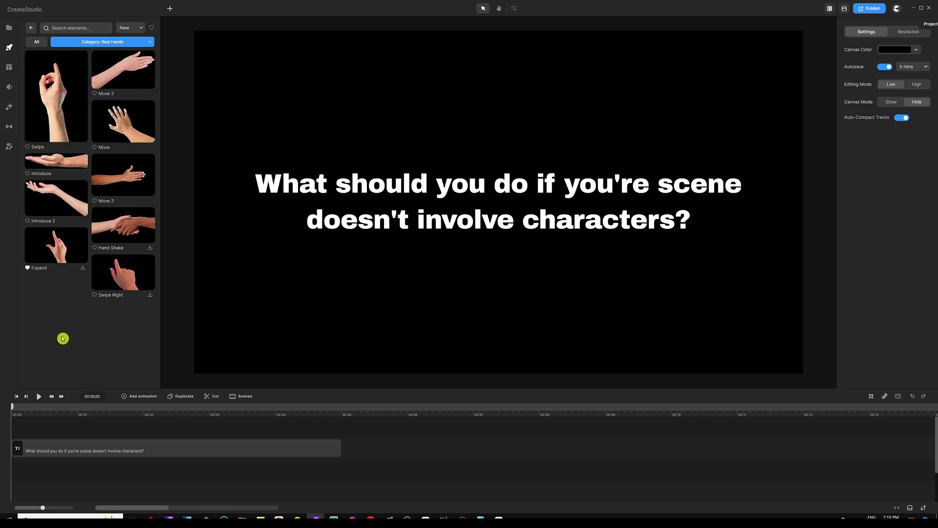